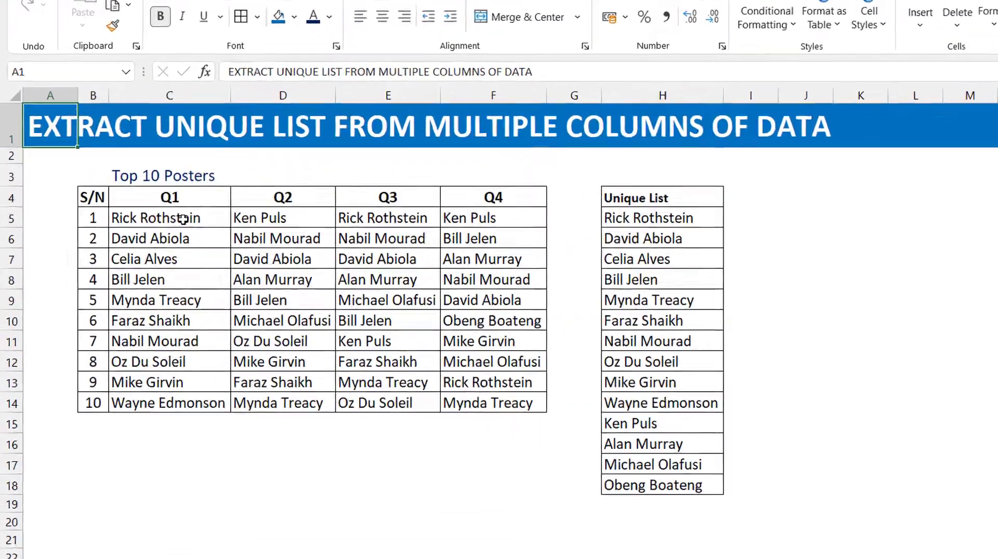
- Examine the source names in C5:F14 and the expected results under Unique List in H5:H18
left_click(183, 219)
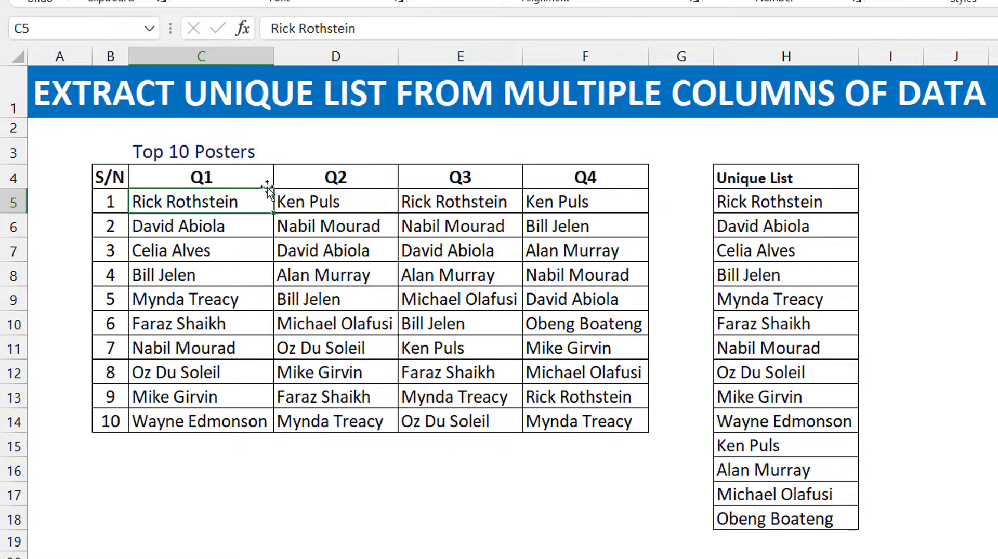
key("ctrl+shift+Right")
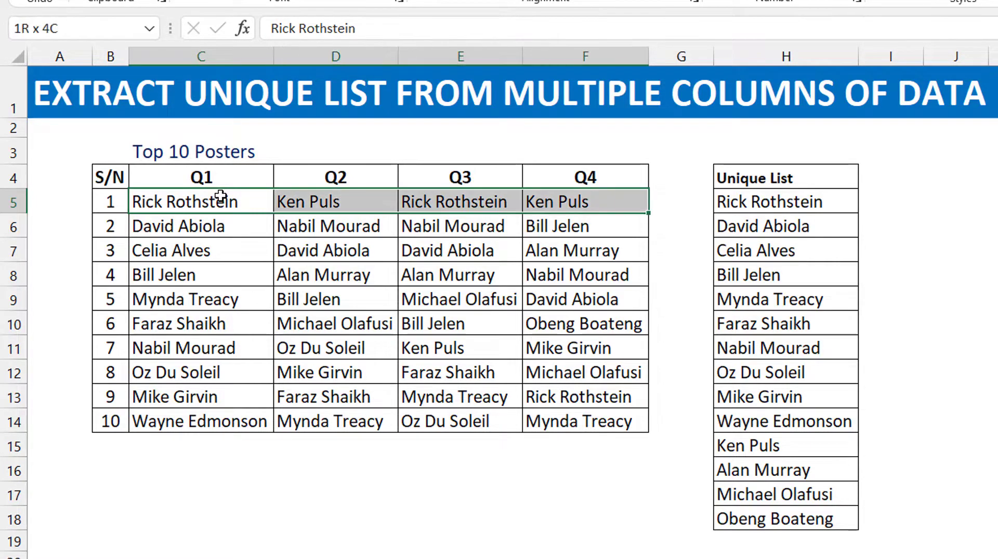
key("ctrl+shift+Down")
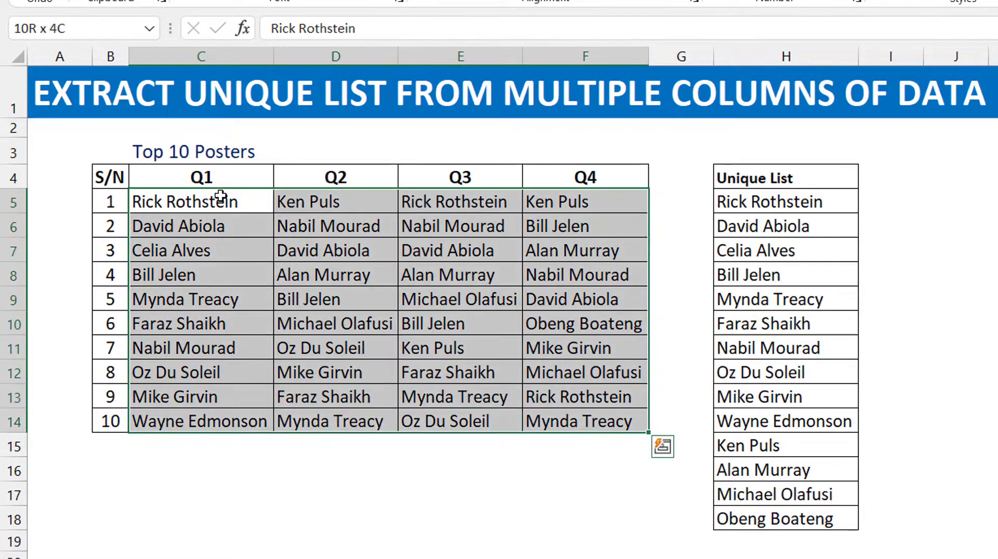
left_click(817, 200)
key("ctrl+shift+Down")
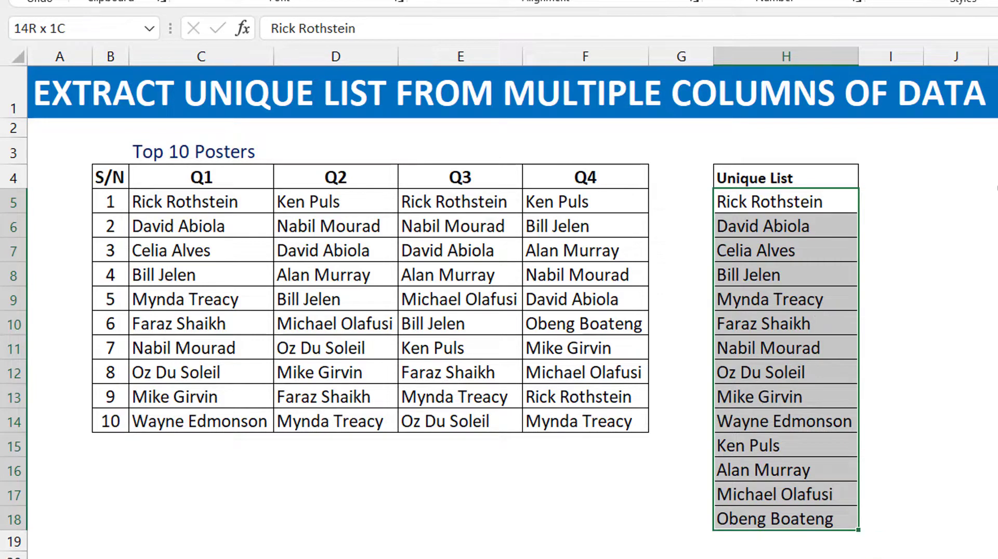
- Start a UNIQUE formula in J5 with the four quarter columns C5:F14 as its array
left_click(953, 202)
type("=un")
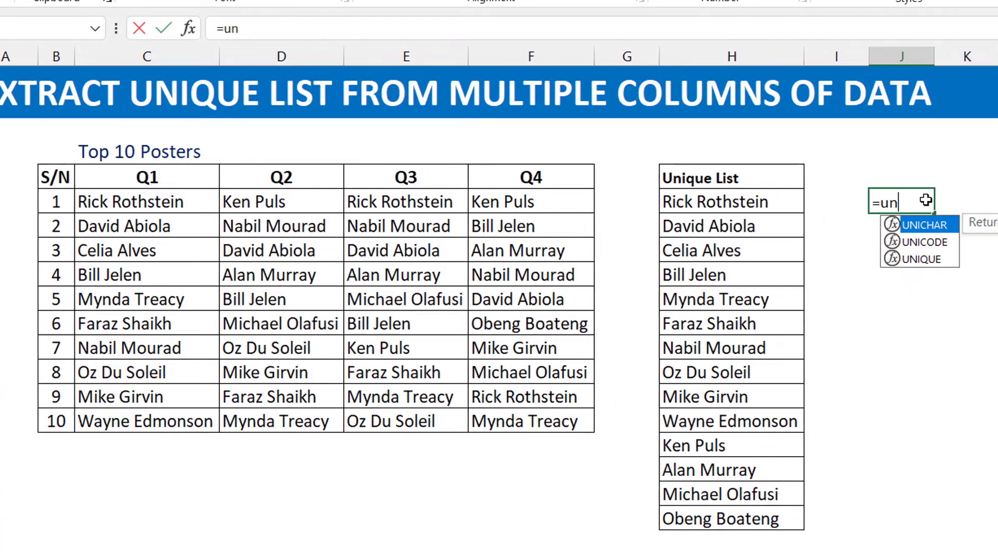
key("Down")
key("Down")
key("Tab")
key("Left")
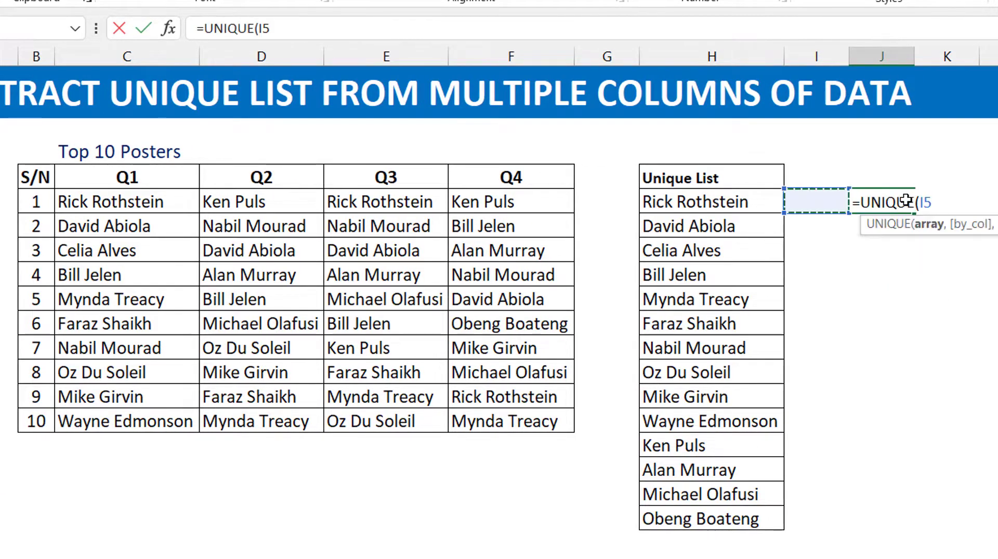
key("Left")
key("Left")
key("Left")
key("Left")
key("Left")
key("Left")
key("shift+Right")
key("shift+Right")
key("shift+Right")
key("shift+Down")
key("shift+Down")
key("shift+Down")
key("shift+Down")
key("shift+Down")
key("shift+Down")
key("shift+Down")
key("shift+Down")
key("shift+Down")
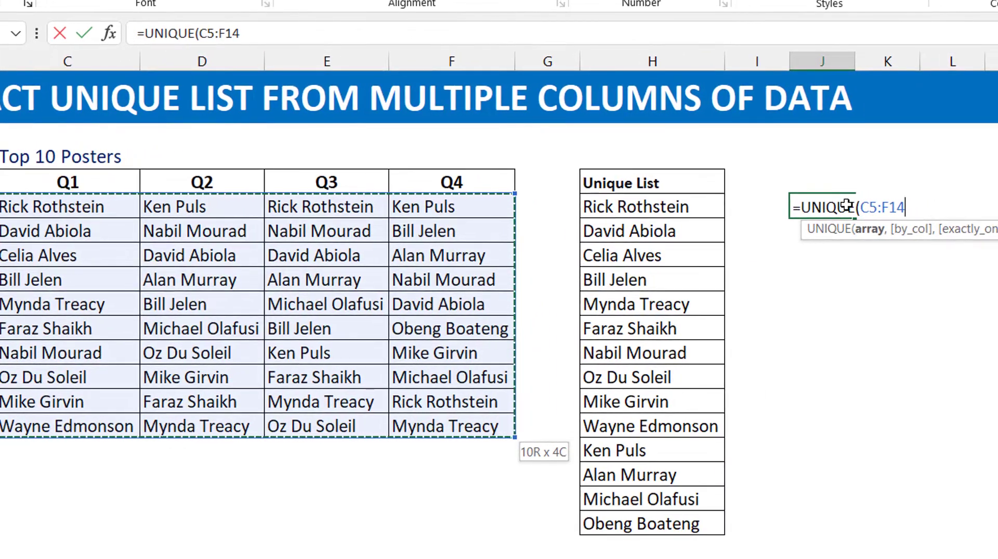
- Set both by_col and exactly_once to TRUE and enter the UNIQUE formula in J5
type(",tru")
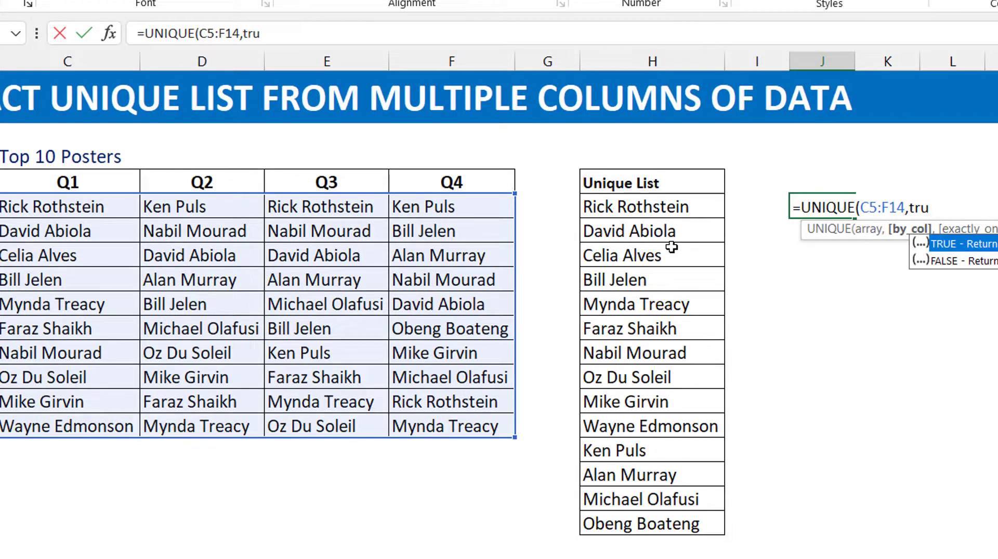
type("e,")
key("Tab")
type(")")
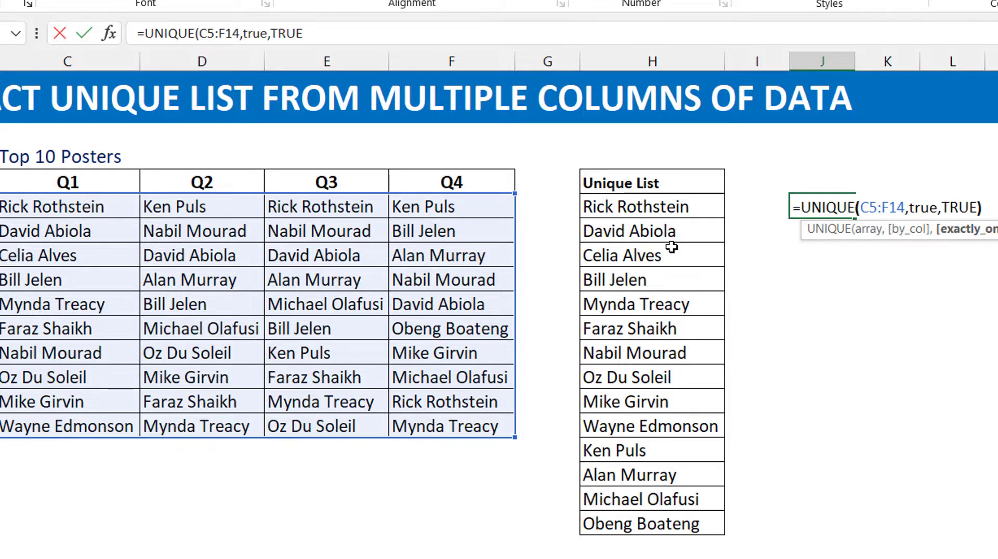
key("ctrl+Return")
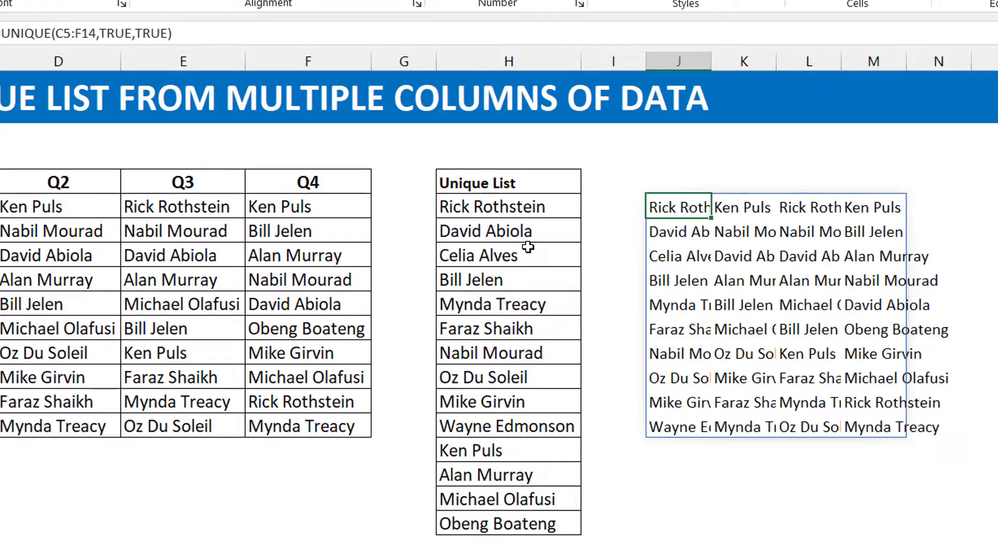
- Clear the spilled UNIQUE results starting at J5
key("ctrl+shift+Down")
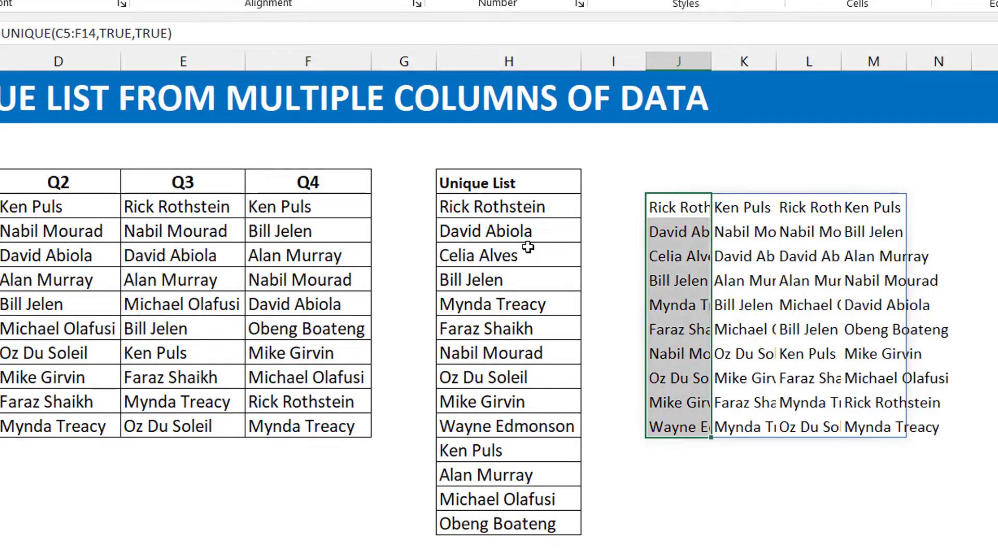
key("ctrl+shift+Right")
key("Delete")
key("Left")
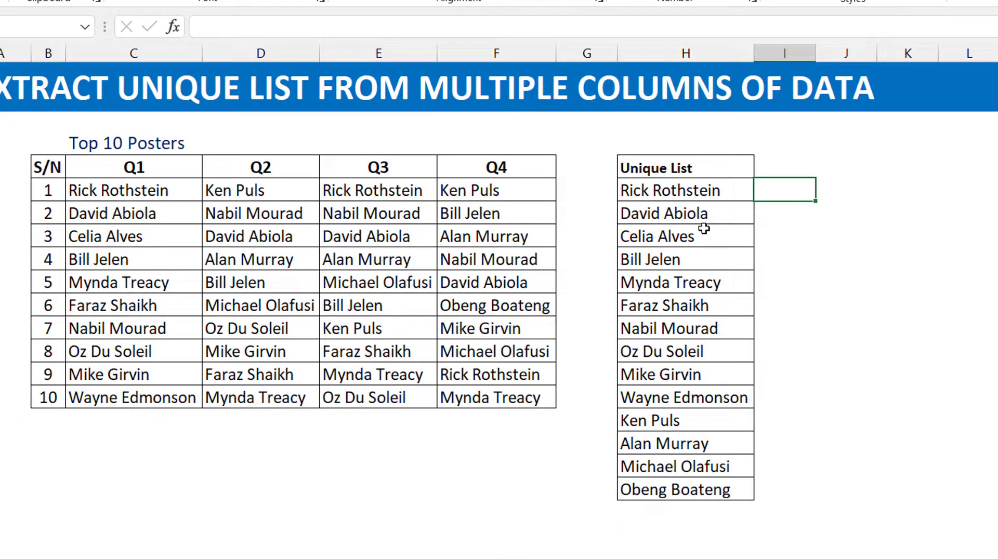
- Label J4 as R and K4 as C for the row and column indexes
key("Right")
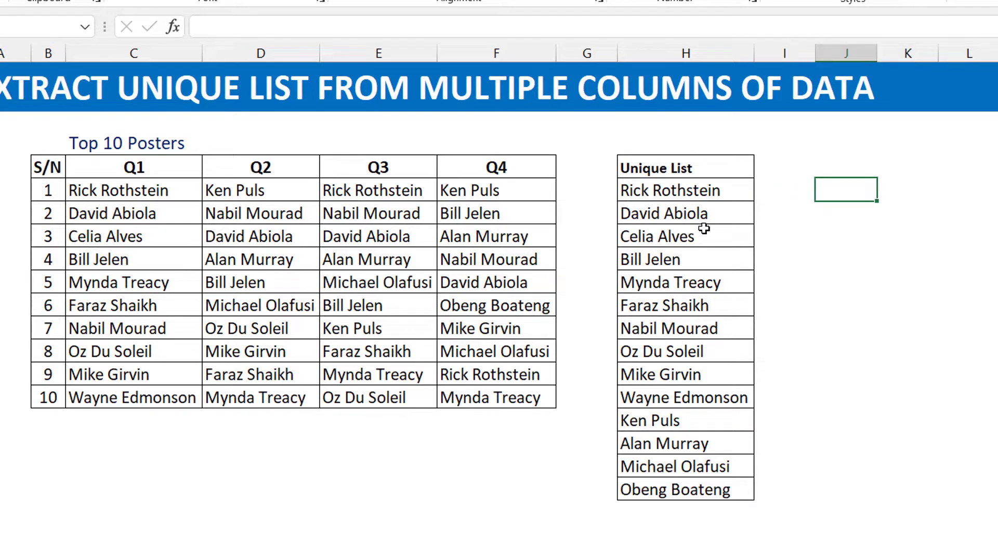
key("Up")
type("R")
key("Tab")
type("C")
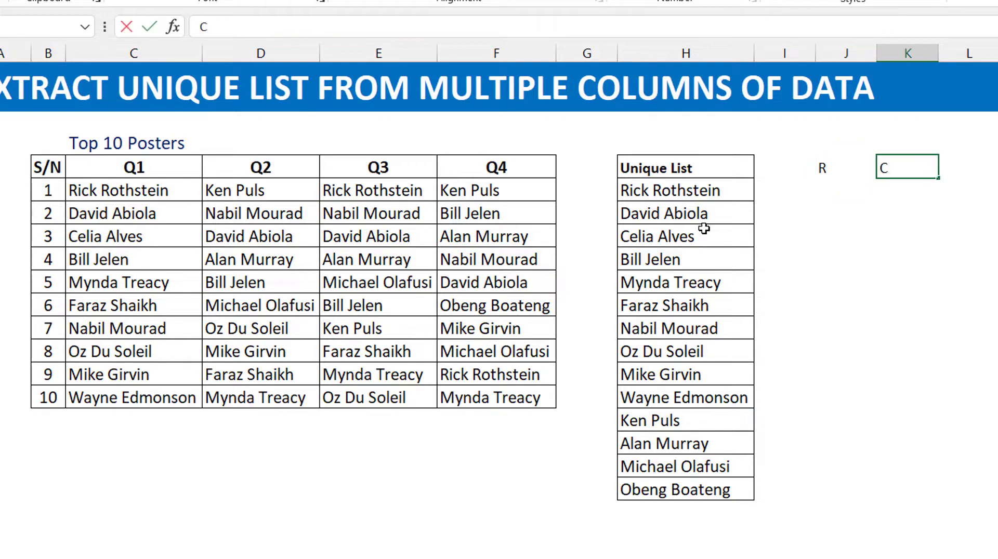
key("Left")
key("Down")
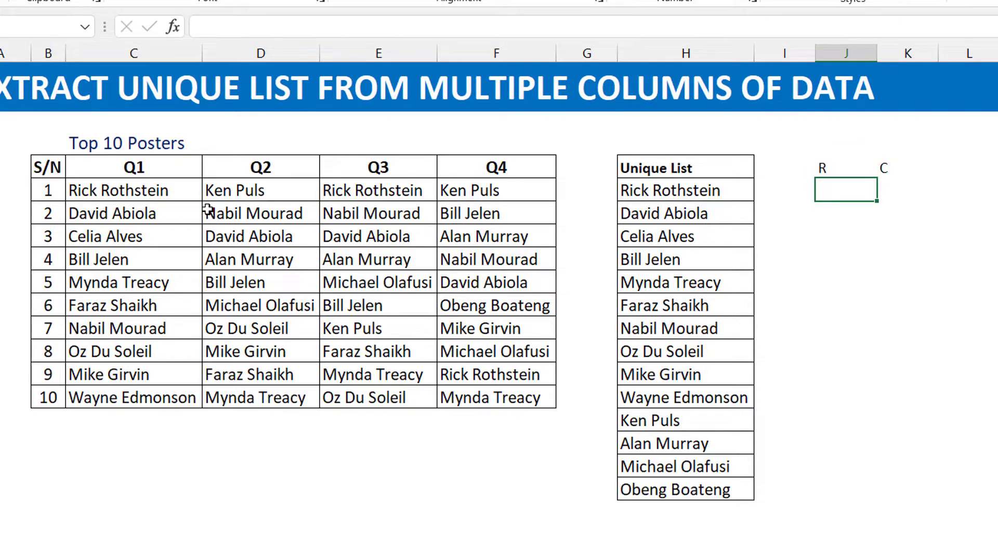
- Enter row index 1 in J5 and column index 1 in K5 for the first Q1 name
left_click(164, 194)
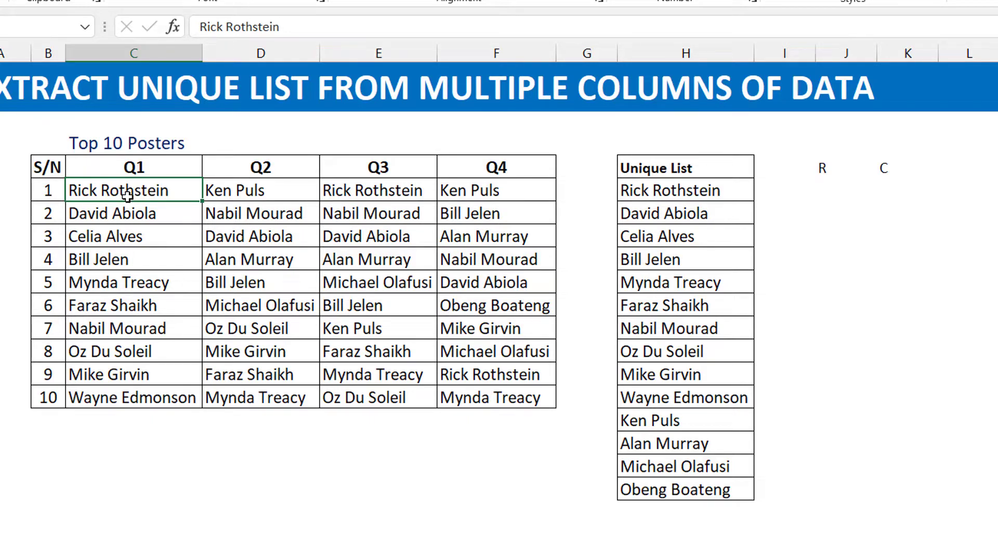
left_click(830, 188)
type("1")
key("Tab")
type("1")
key("Return")
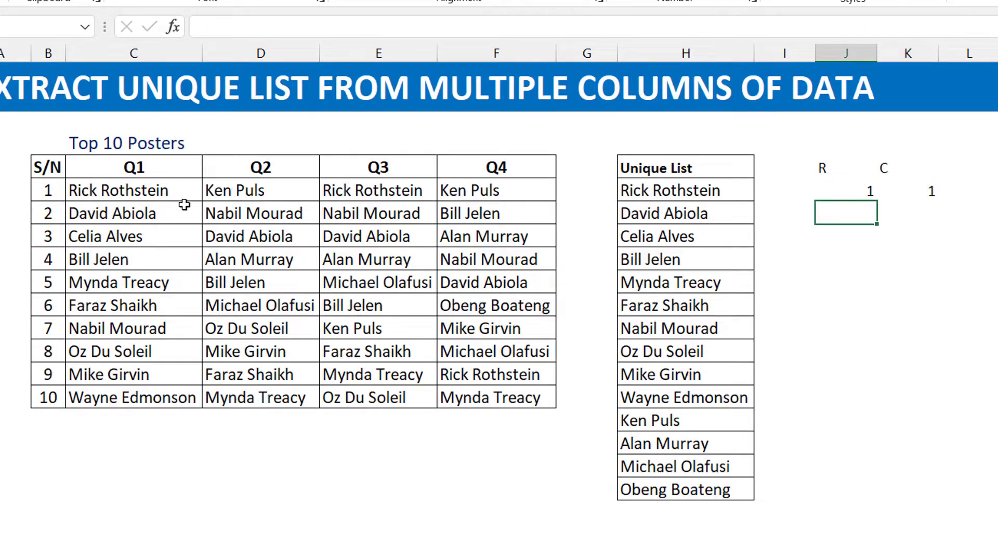
- Add the index pairs 2, 1 and 3, 1 in rows 6 and 7 under R and C
type("2")
key("Tab")
type("1")
key("Return")
type("3")
key("Tab")
type("1")
key("Return")
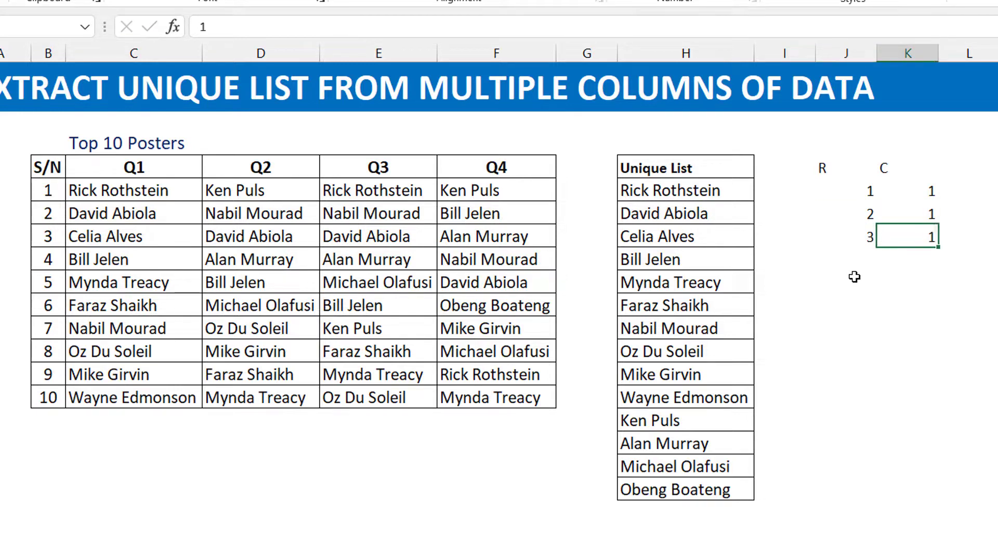
- Enter row index 10 in J8 and column index 1 in K8 for the last Q1 name
type("10")
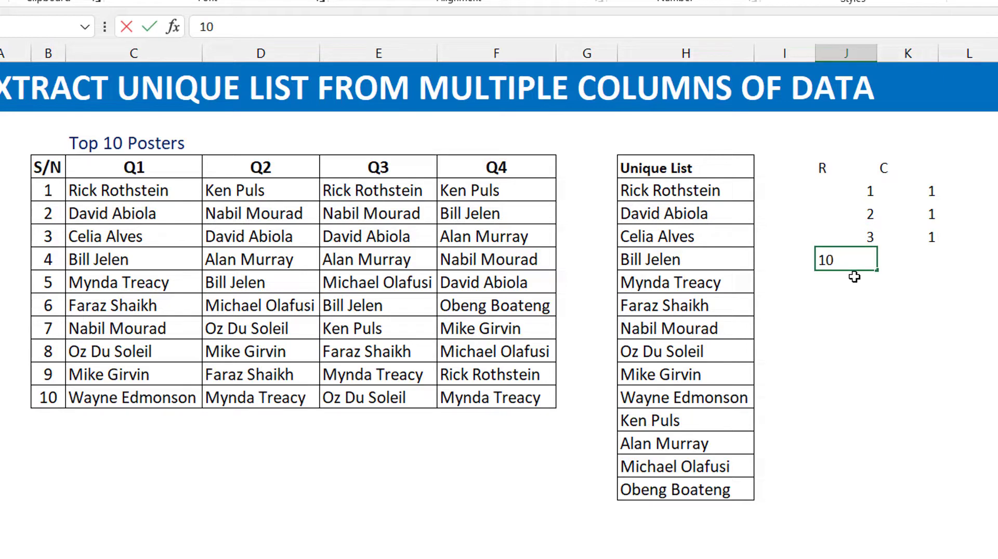
key("Tab")
type("1")
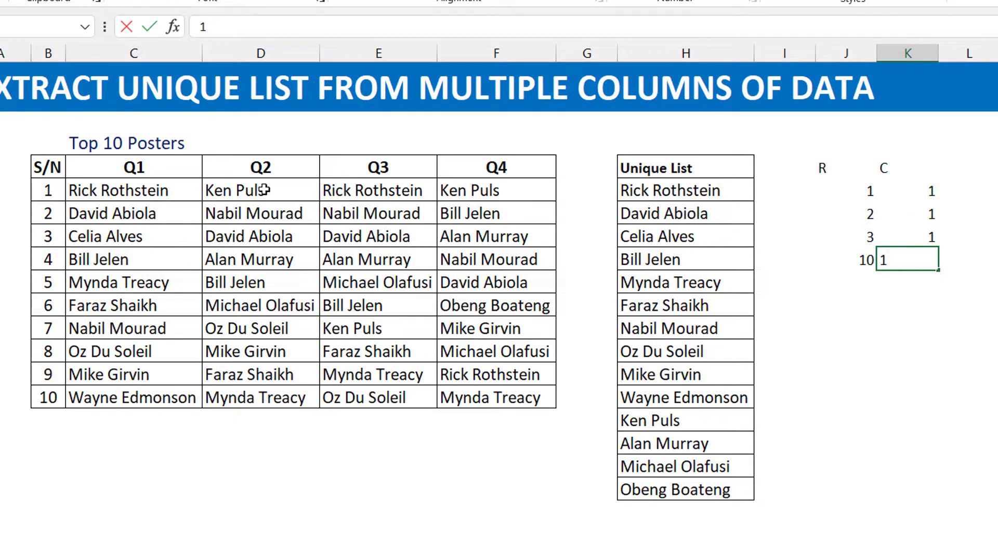
left_click(870, 266)
key("Return")
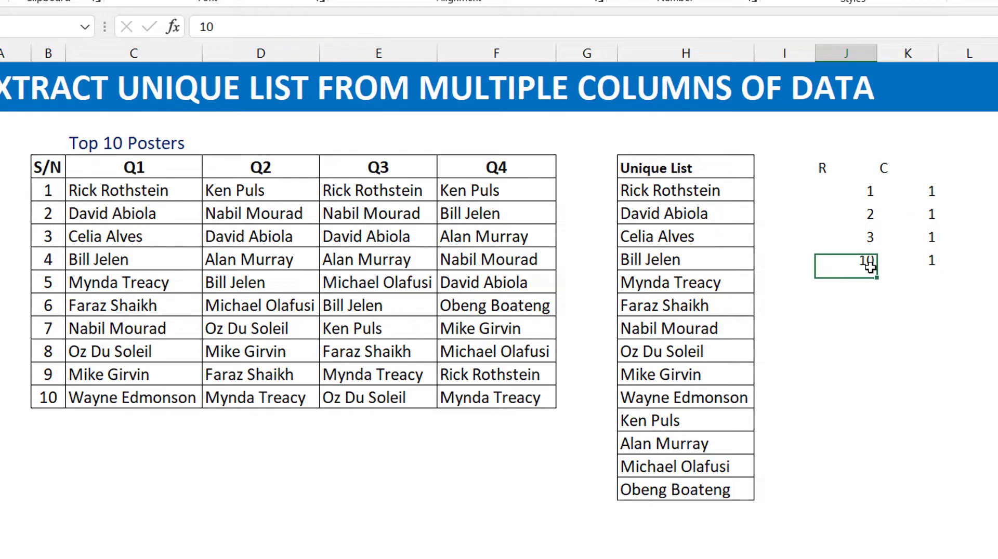
- Enter the row indexes 1, 2, 3 and 10 in J9:J12 for the second column
type("1")
key("Return")
type("2")
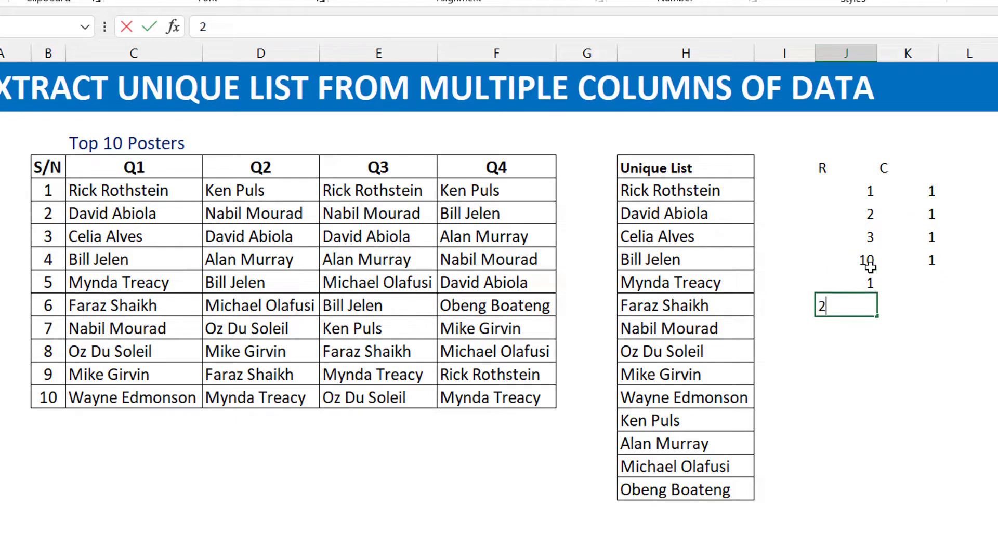
key("Return")
type("3")
key("Return")
type("10")
key("ctrl+Return")
- Fill the column indexes in K9:K12 with 2
key("Right")
left_click_drag(927, 280, 936, 345)
type("2")
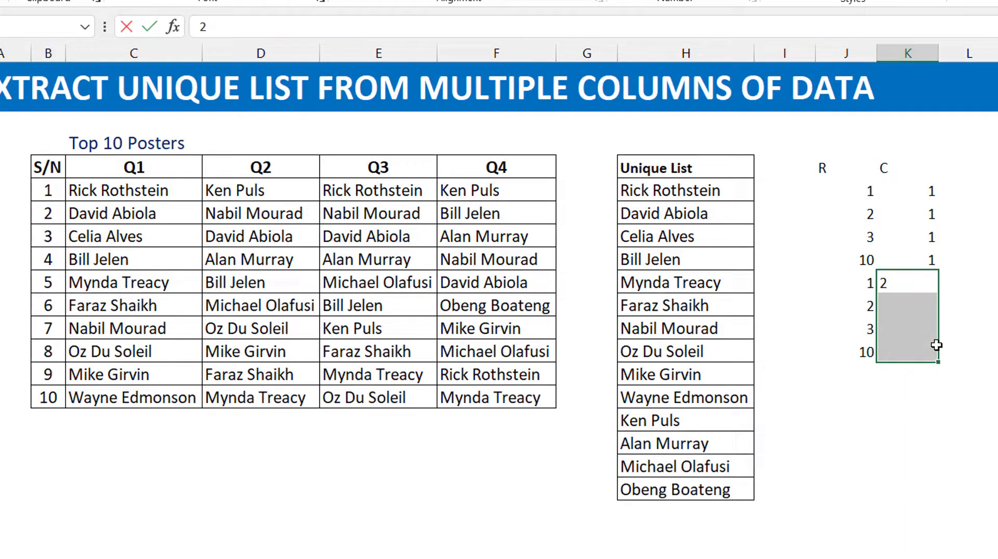
key("ctrl+Return")
- Copy the second block of index pairs, J9:K12, to the cells starting at J13
left_click_drag(859, 288, 908, 355)
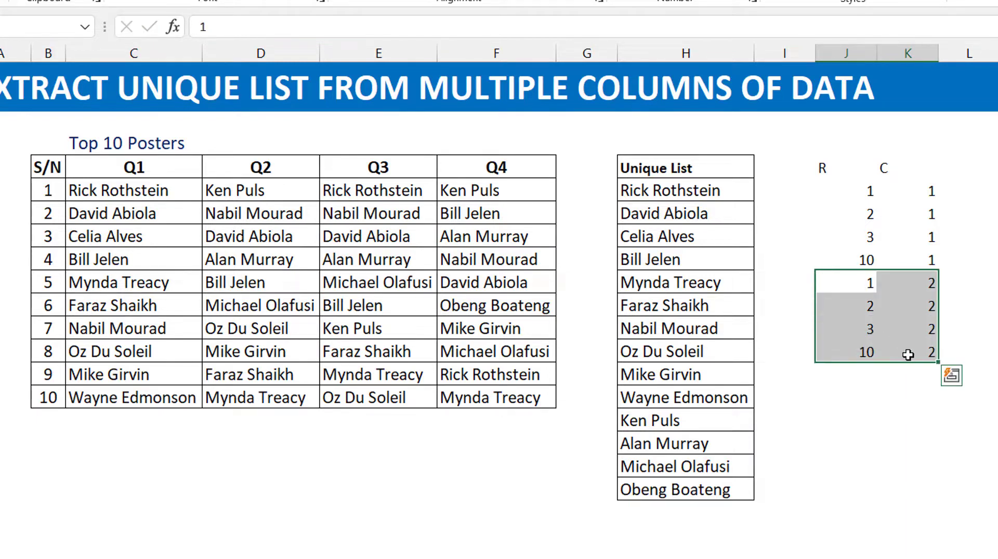
key("ctrl+c")
key("Down")
key("Down")
key("Down")
key("Down")
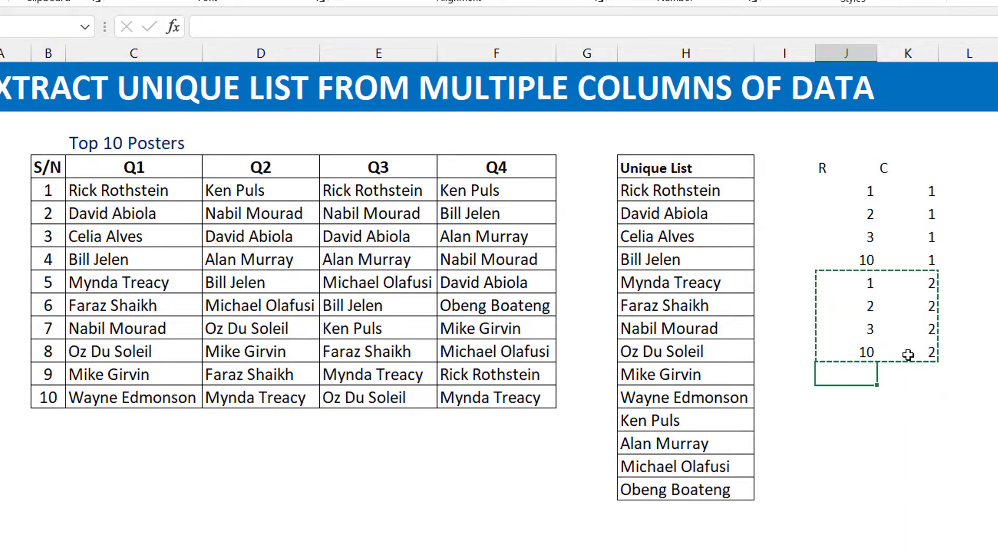
key("ctrl+v")
- Replace the column indexes in K13:K16 with 3
left_click_drag(911, 372, 918, 441)
type("3")
key("ctrl+Return")
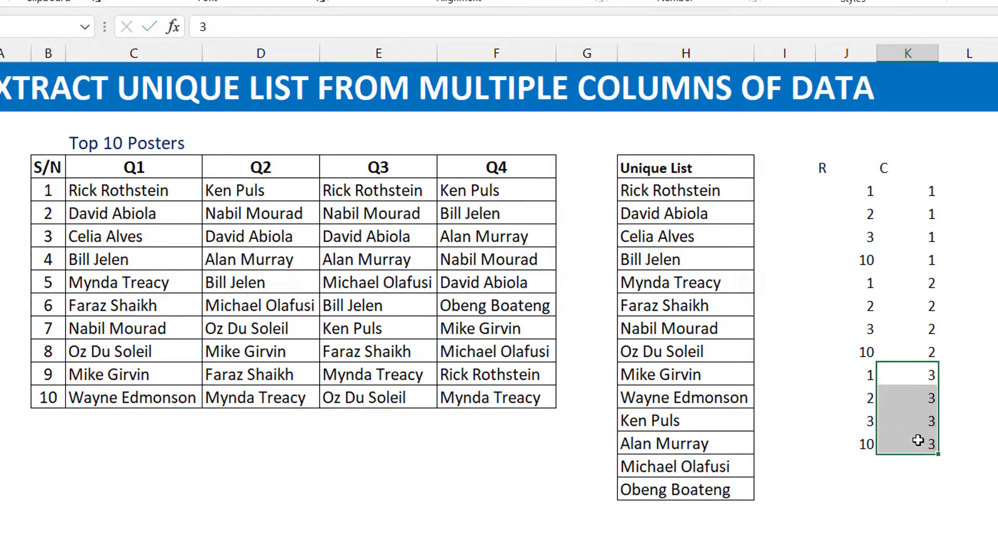
- Examine how the row indexes under R repeat while the column indexes under C increase
left_click(862, 189)
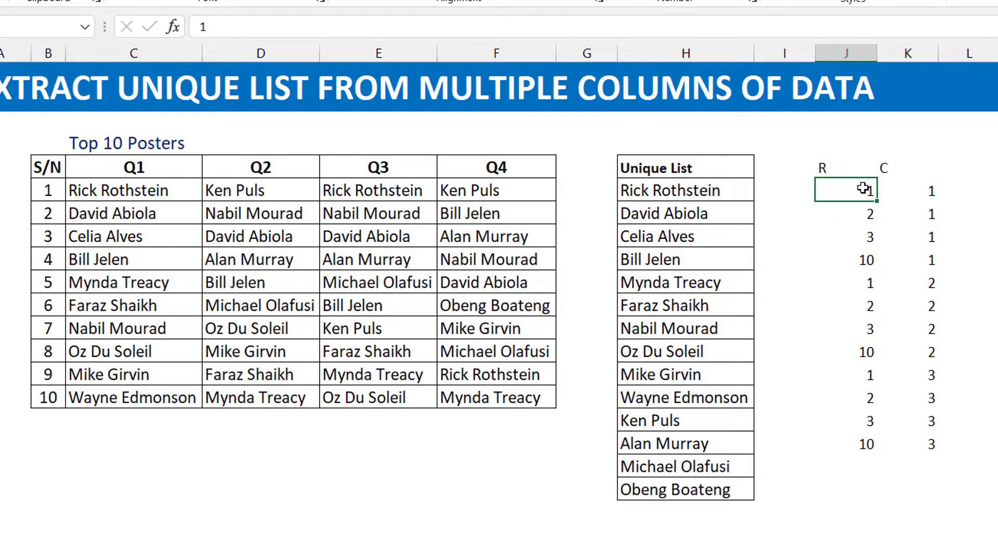
key("Down")
key("Down")
key("Down")
key("Down")
key("Down")
key("Down")
key("Down")
key("Down")
key("Down")
key("Down")
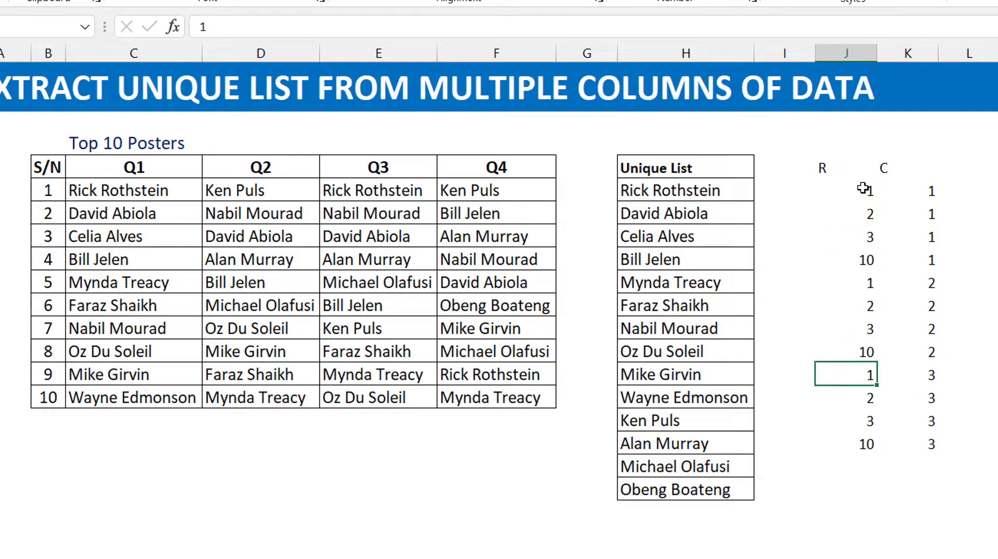
key("Right")
key("Up")
key("Up")
key("Up")
key("Up")
key("Up")
key("Up")
key("Up")
key("Up")
key("Up")
key("Up")
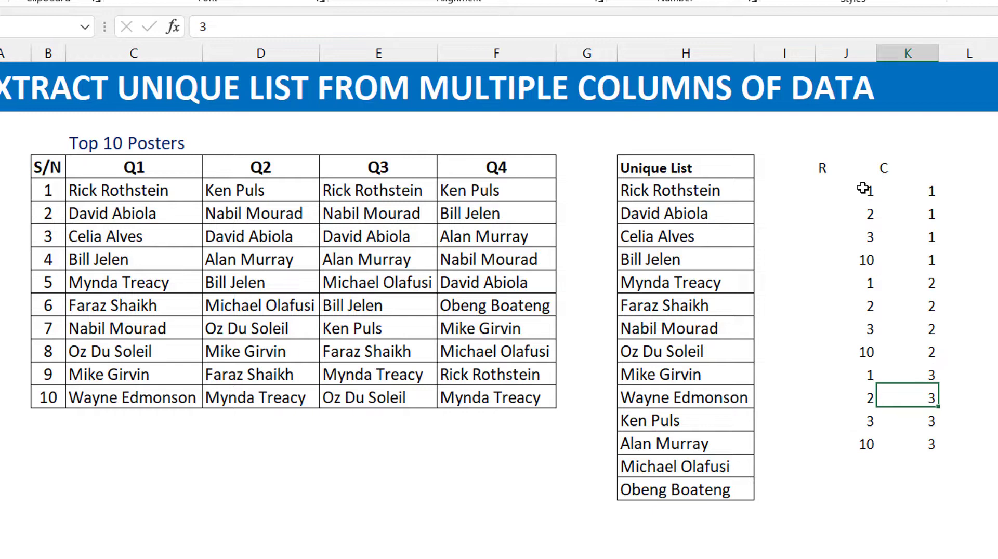
key("Up")
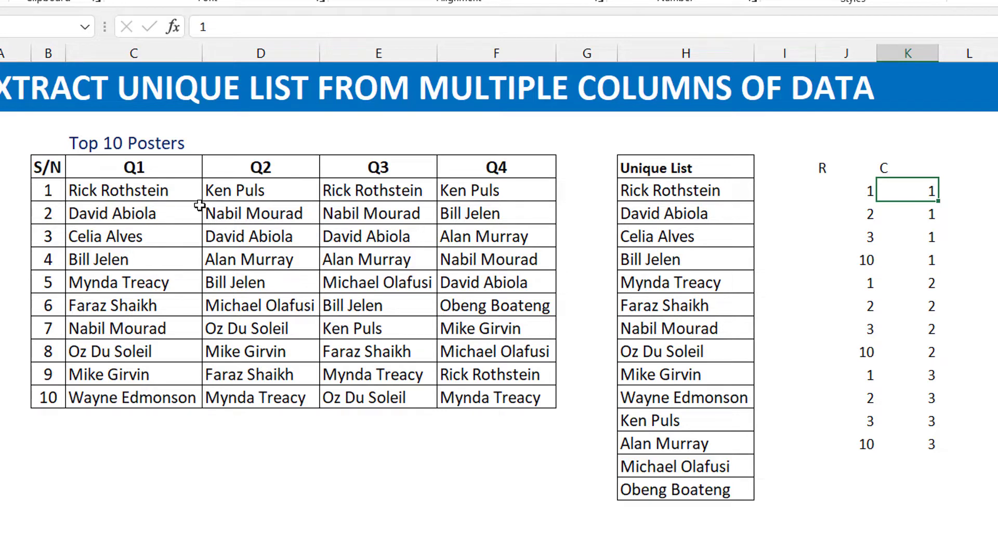
- Compare the Q1 names in C5:C14 with the first index pair in J5 and K5
left_click(148, 191)
key("ctrl+shift+Down")
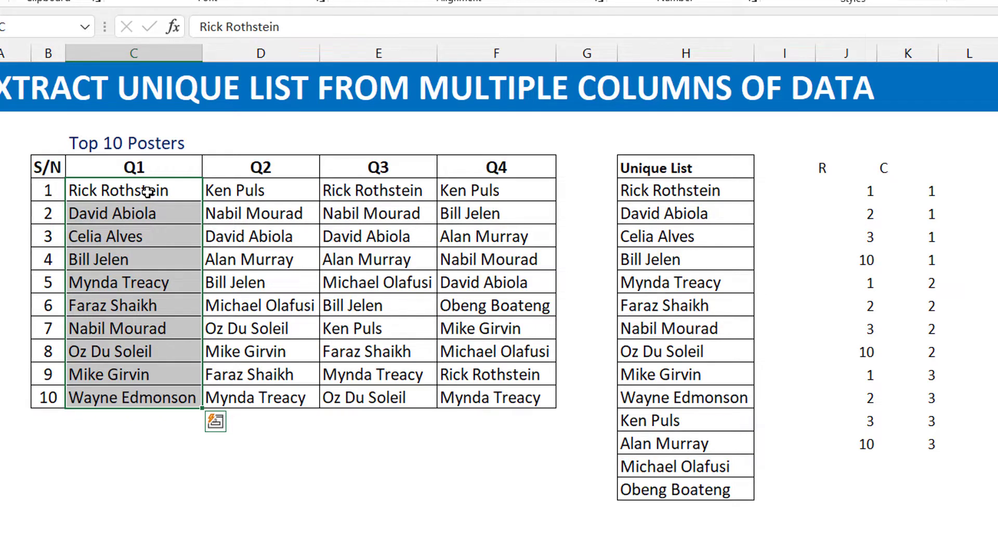
key("Right")
key("Right")
key("Right")
key("Right")
key("Right")
key("Right")
key("Right")
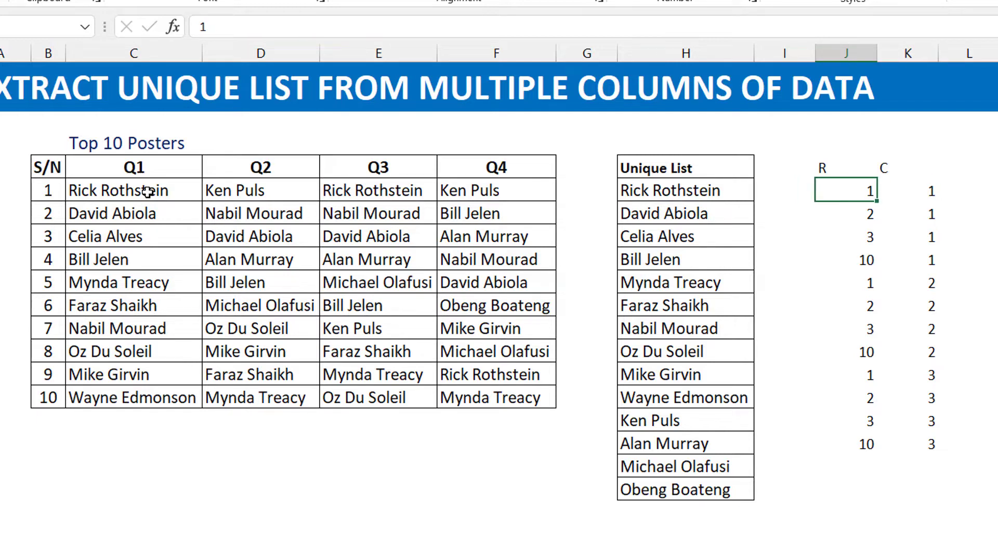
key("Right")
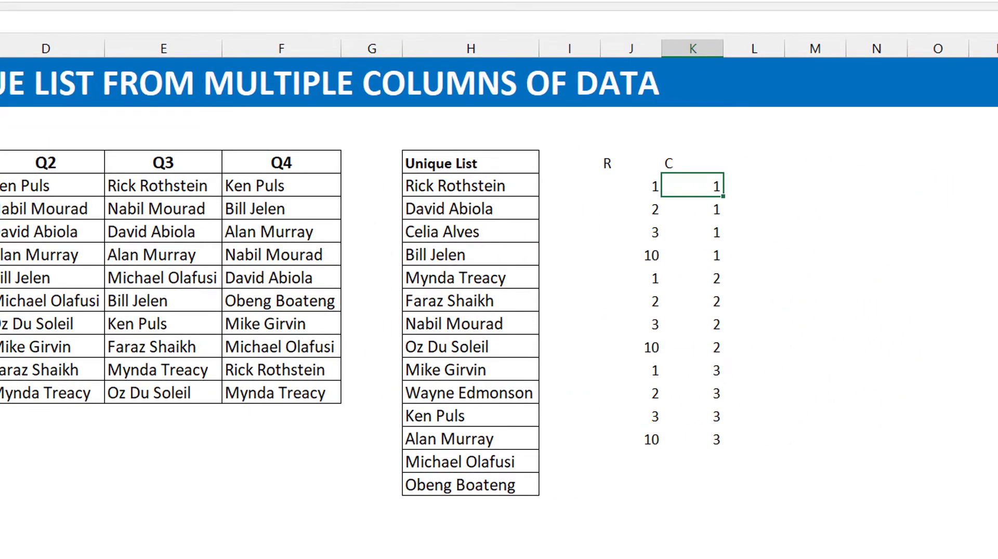
left_click(631, 185)
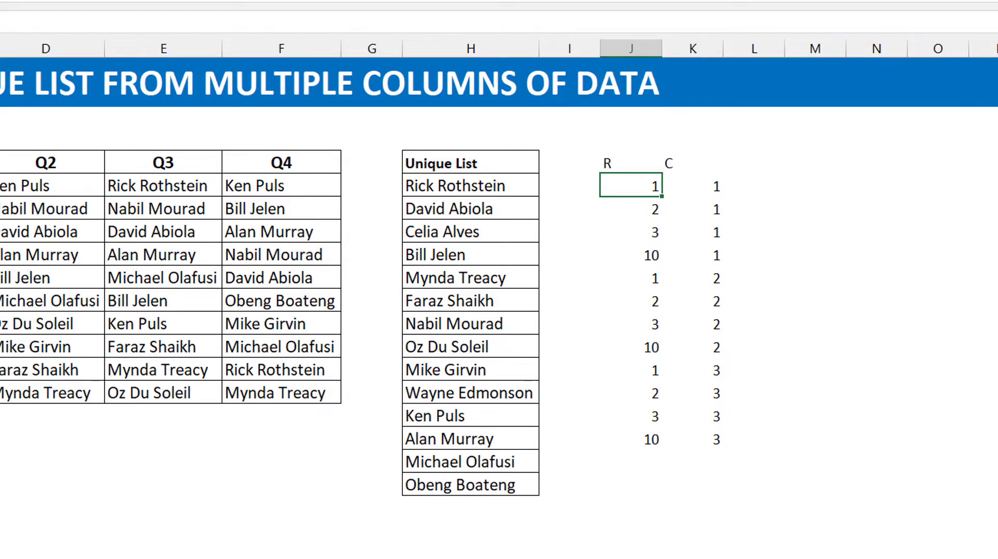
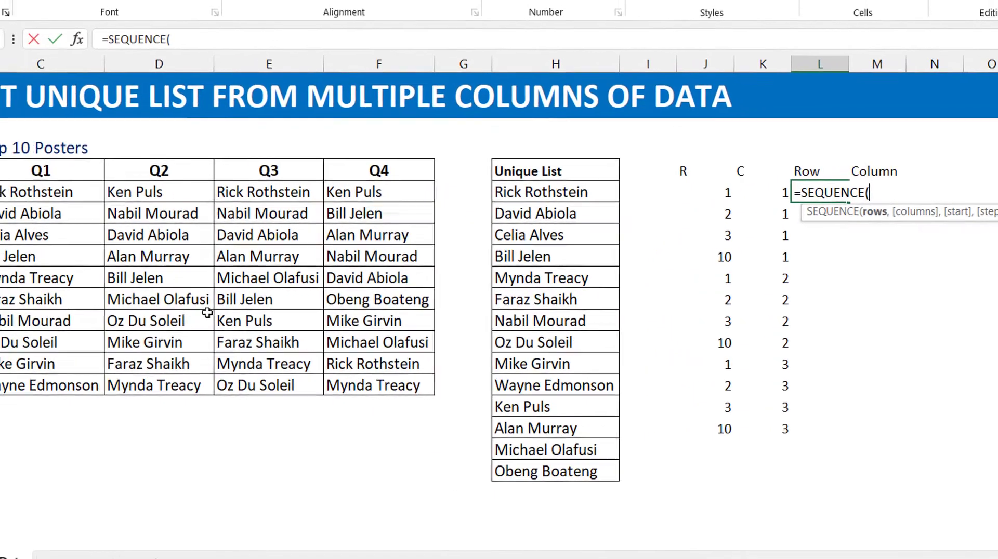
- Complete the Row formula in L5 as =SEQUENCE(COUNTA(C5:F14)) to number every name in the four quarter columns
type("counta")
key("Tab")
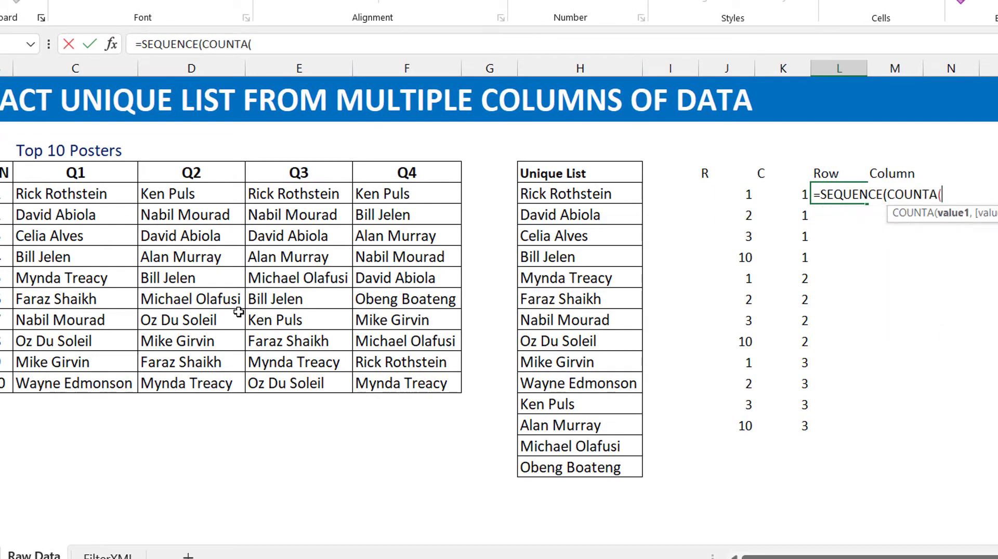
left_click(69, 193)
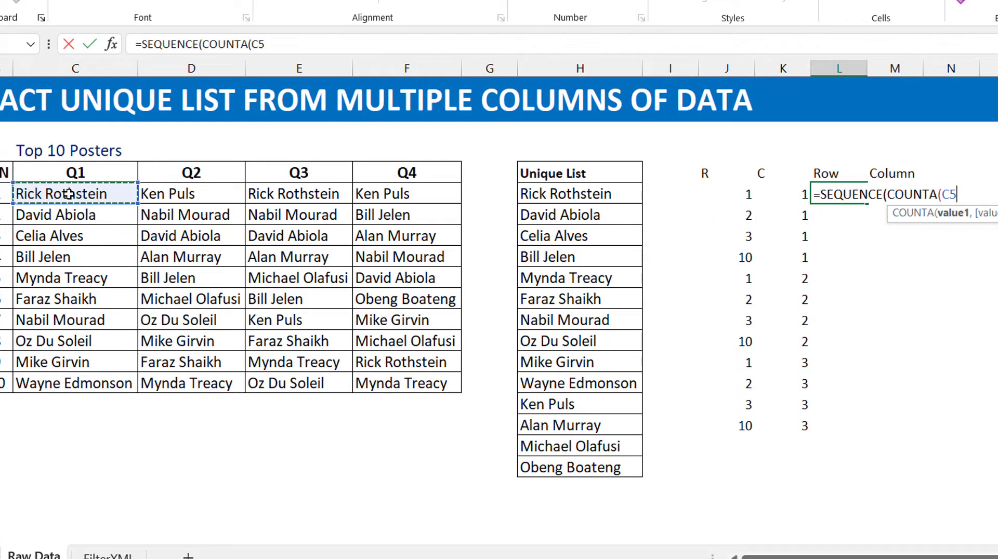
key("ctrl+shift+Right")
key("ctrl+shift+Down")
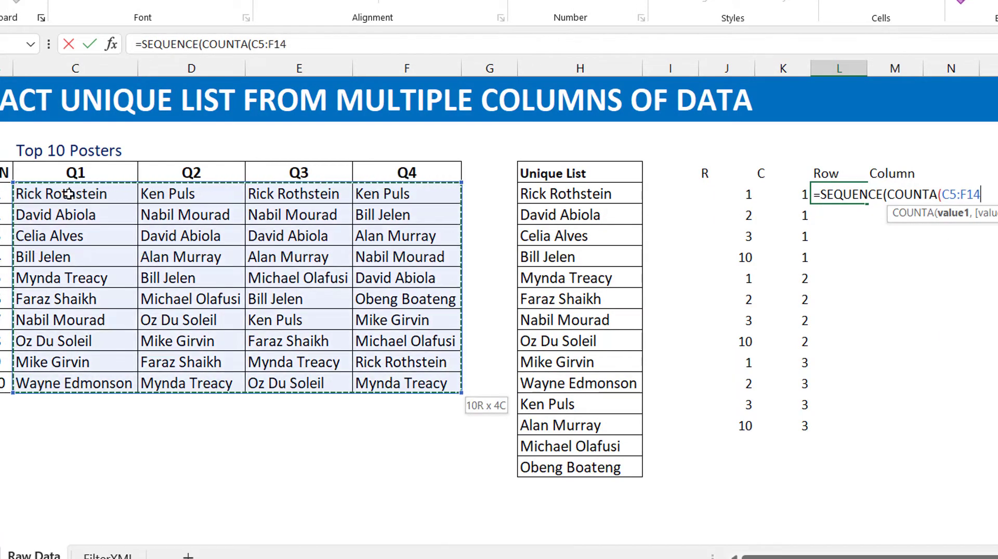
type("))")
key("Return")
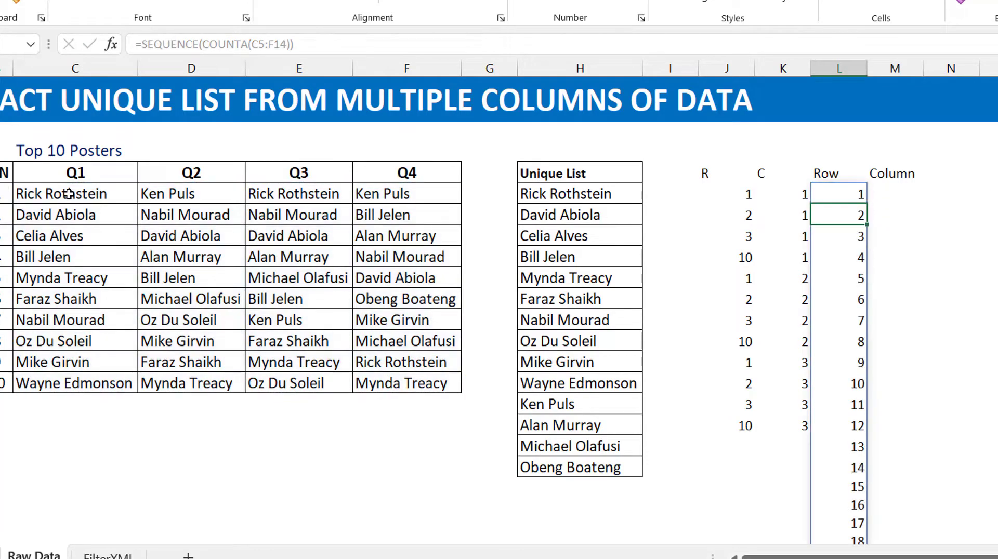
scroll(70, 194, "down", 4)
scroll(69, 194, "down", 1)
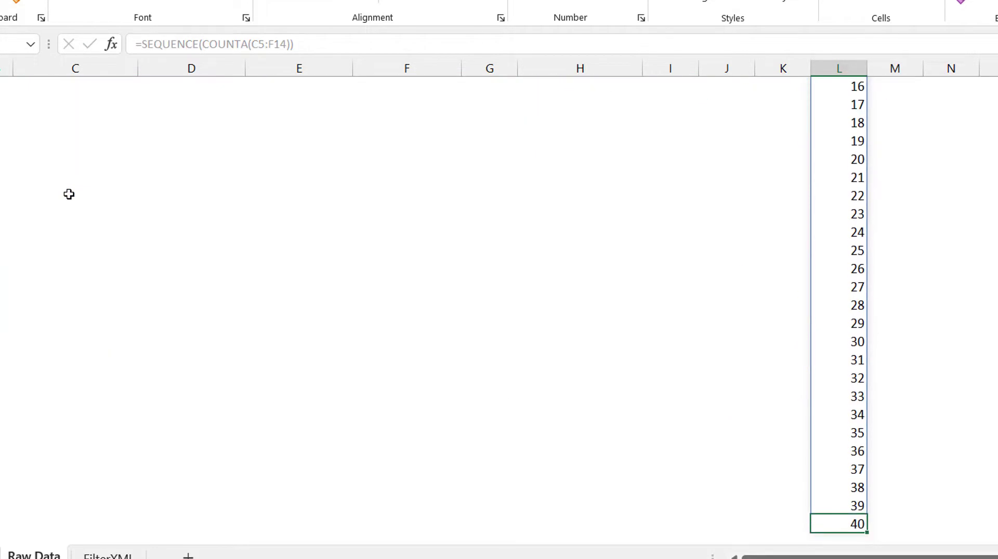
scroll(69, 194, "up", 5)
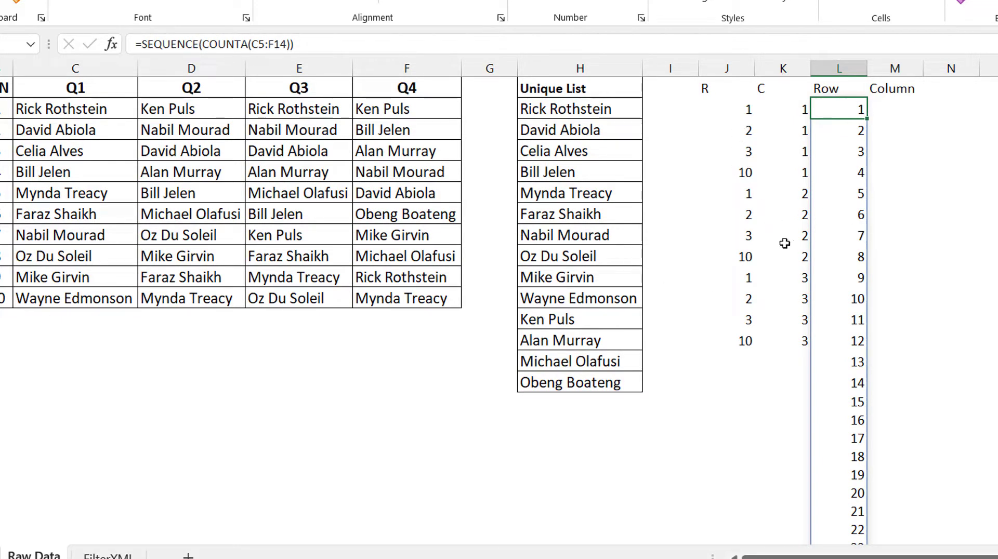
- Wrap the Row sequence in L5 in MOD with a divisor of 10
left_click(848, 321)
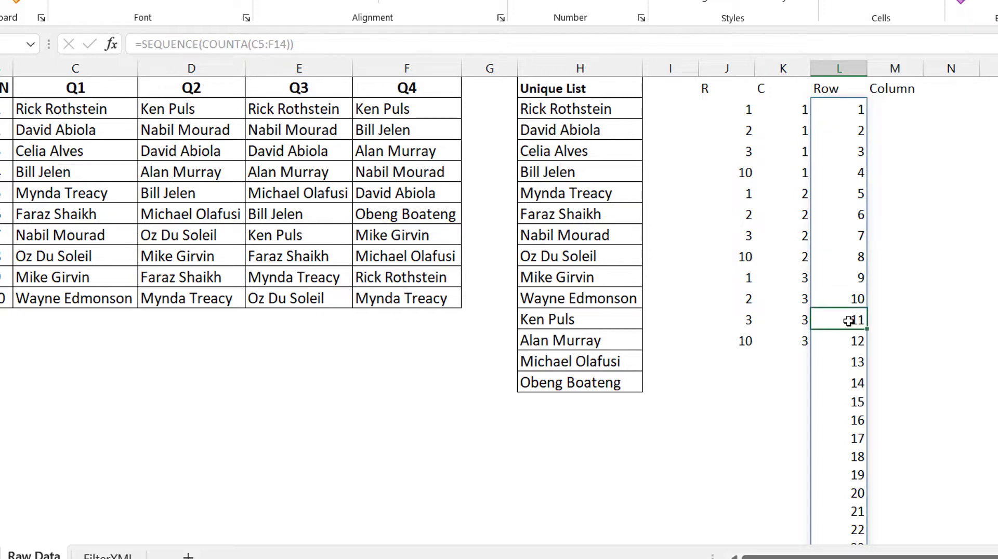
left_click(849, 338)
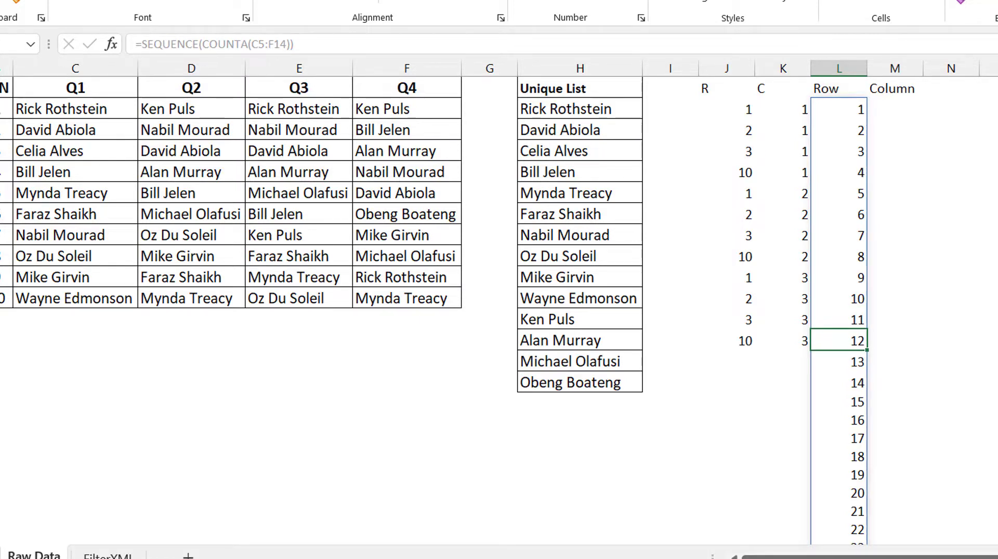
scroll(499, 259, "up", 1)
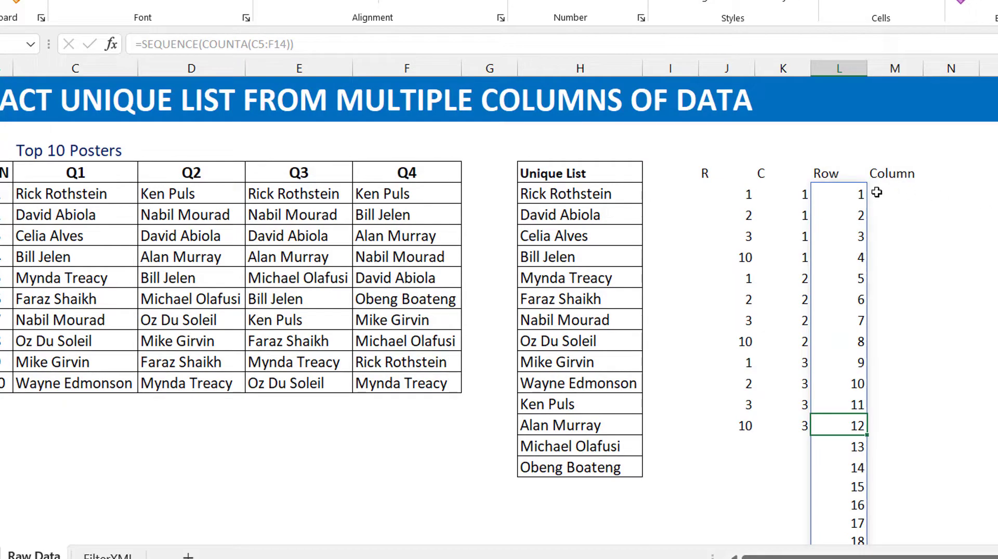
left_click(843, 193)
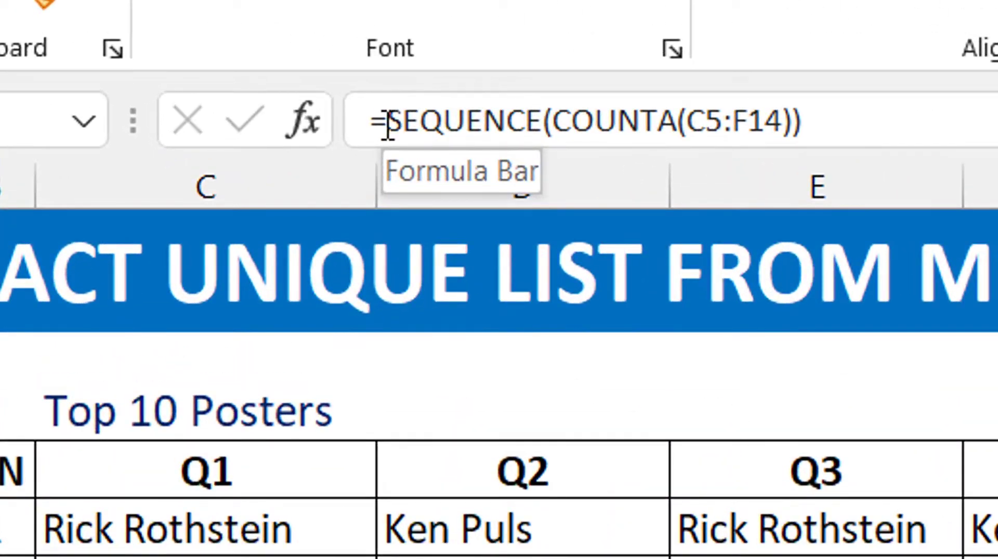
left_click(387, 124)
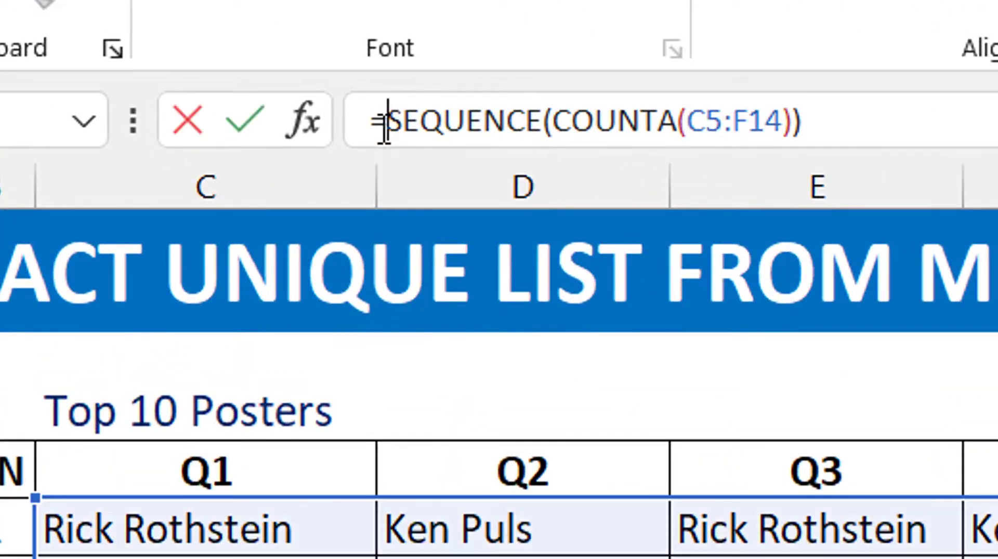
type("mo")
key("Tab")
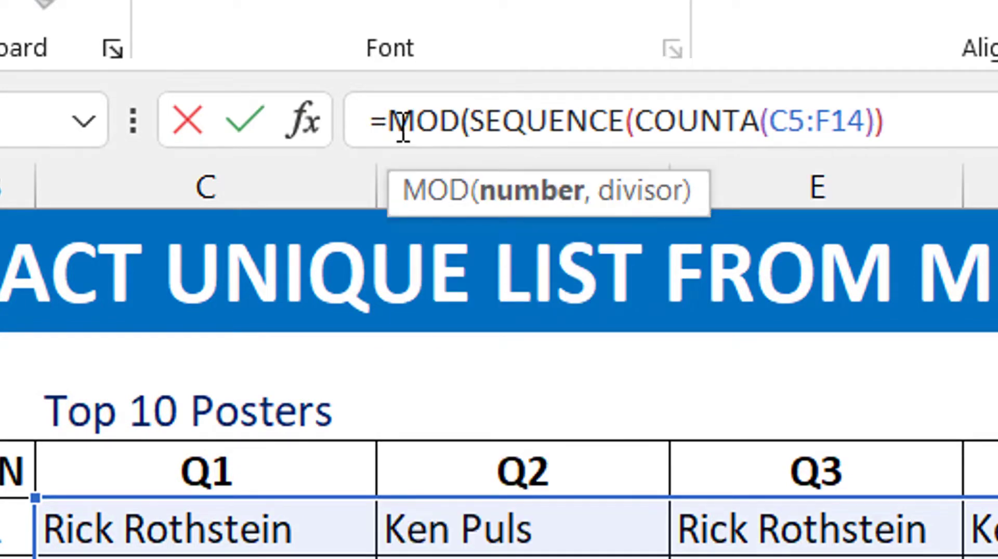
left_click(987, 117)
type(",1")
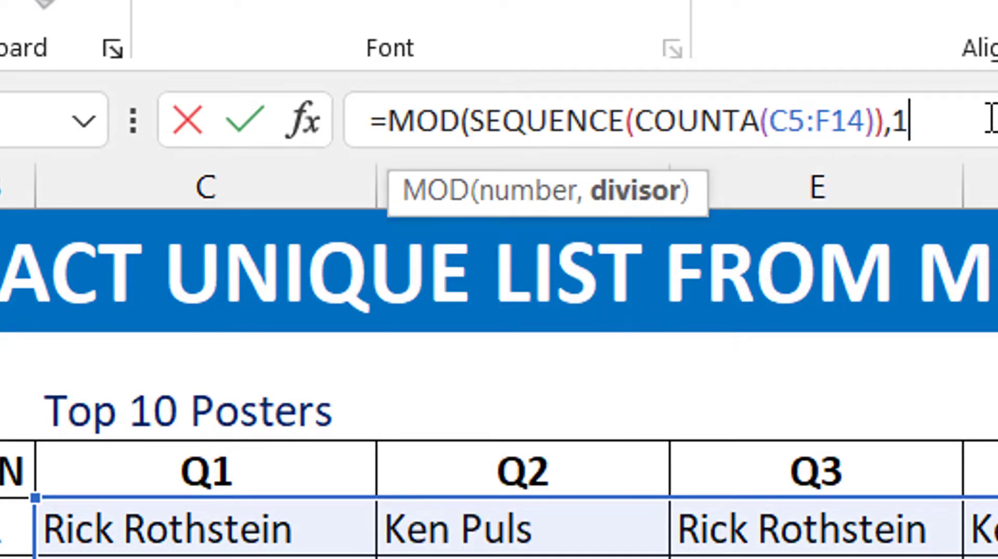
type("0)")
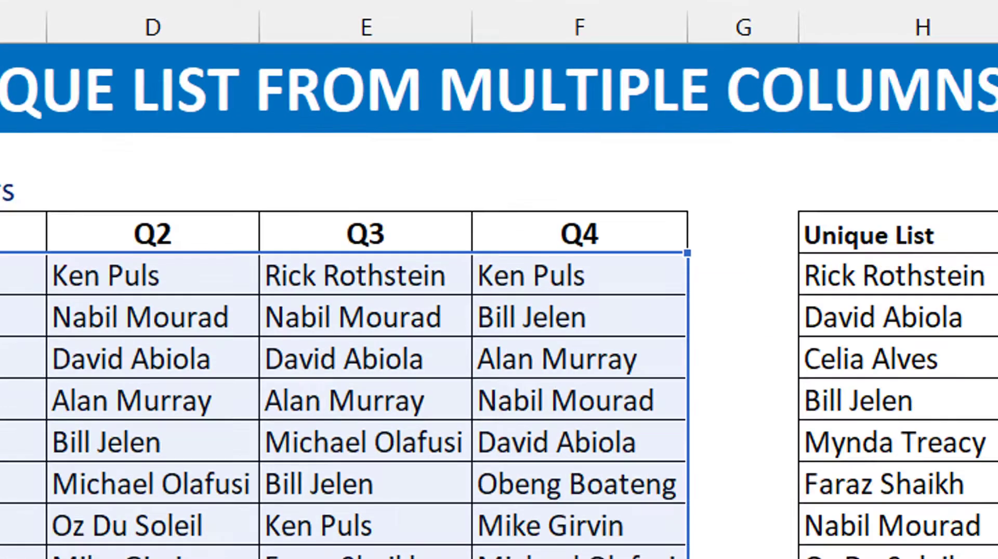
key("Return")
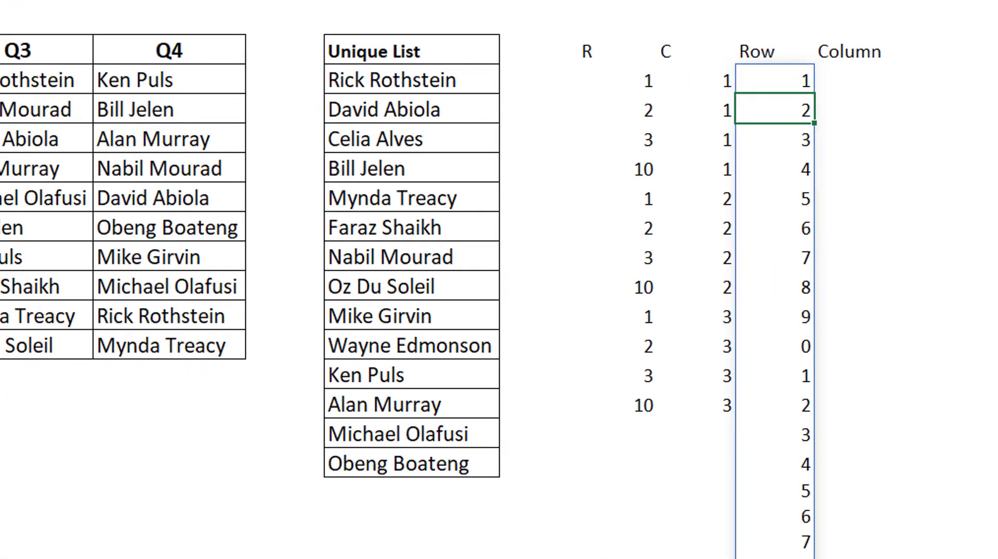
- Examine how the MOD row numbers in column L cycle at the end of each block of ten
left_click(774, 80)
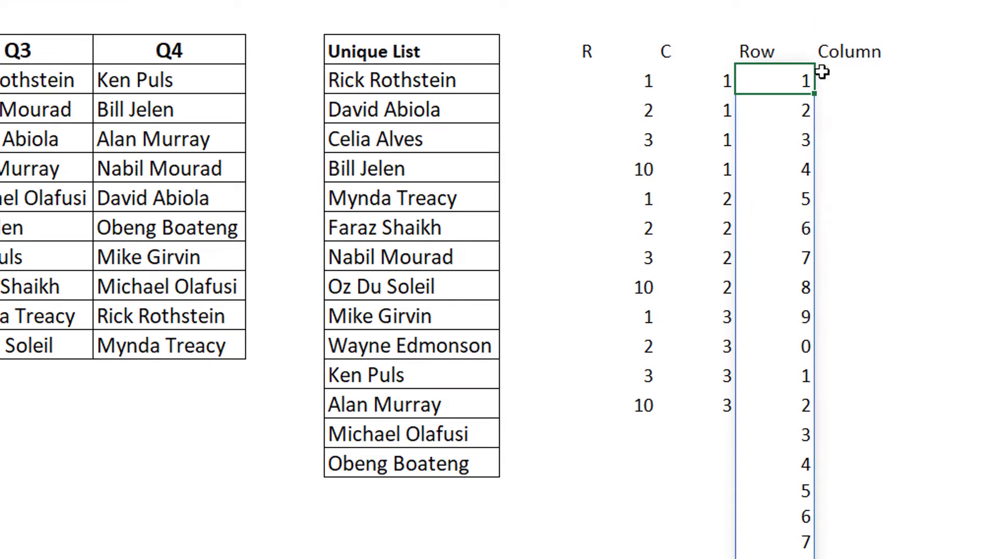
left_click(792, 353)
key("Down")
key("Down")
key("Down")
key("Down")
key("Down")
key("Down")
key("Down")
key("Down")
key("Down")
key("Down")
key("Down")
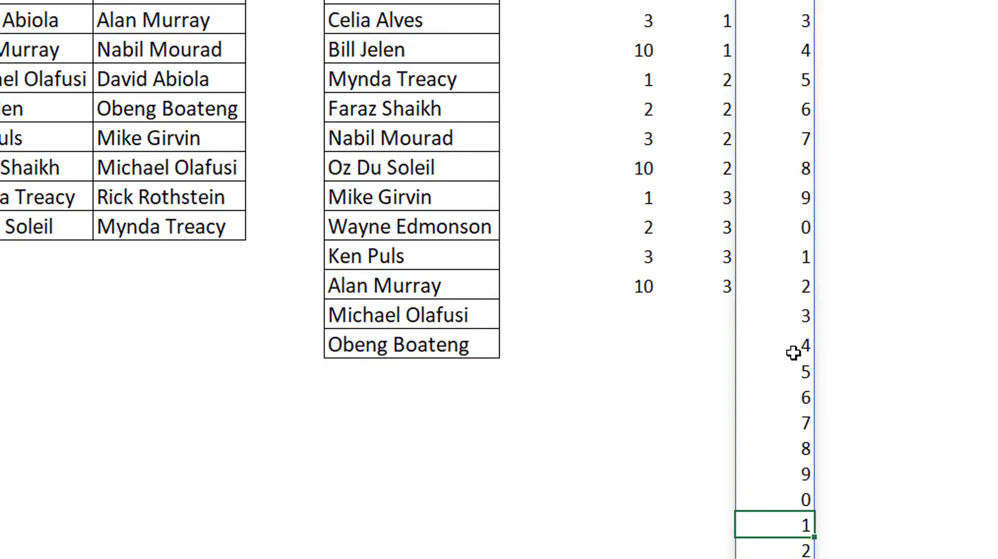
key("Up")
key("Up")
key("Up")
key("Up")
key("Up")
key("Up")
key("Up")
key("Up")
key("Up")
key("Up")
key("Up")
key("Up")
key("Up")
key("Up")
key("Up")
key("Up")
key("Up")
key("Up")
key("Up")
key("Up")
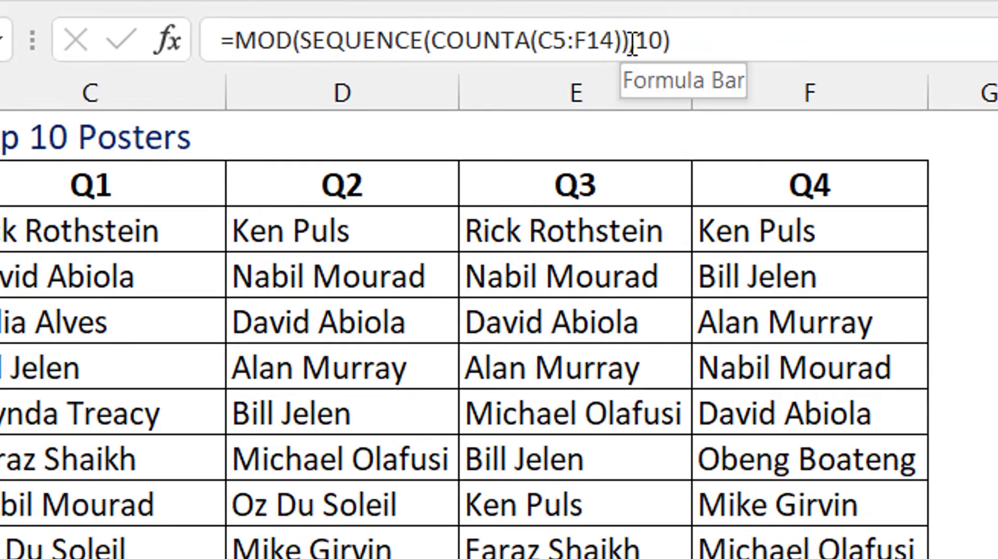
- Subtract 1 from the sequence inside MOD, making L5 =MOD(SEQUENCE(COUNTA(C5:F14))-1,10)
left_click(632, 42)
type("-1")
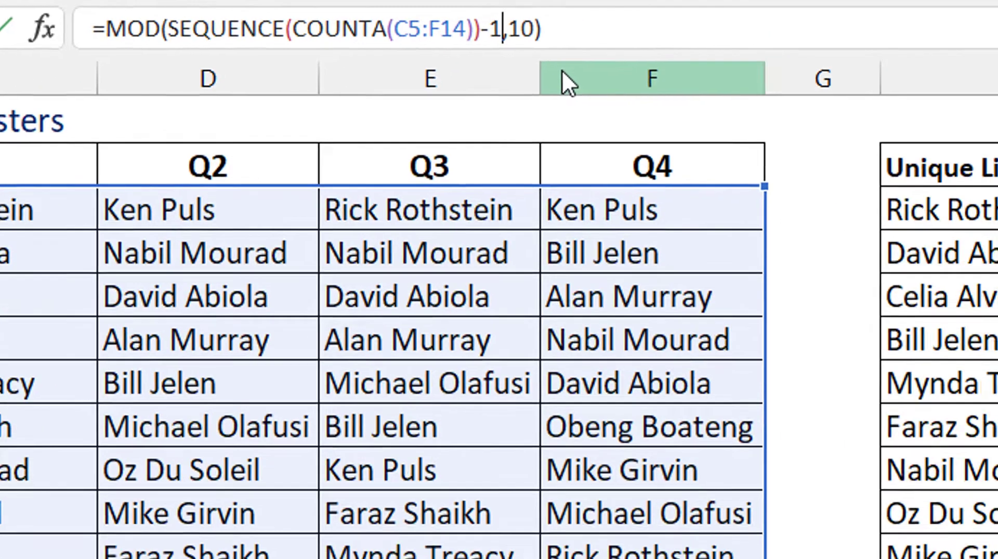
key("ctrl+Return")
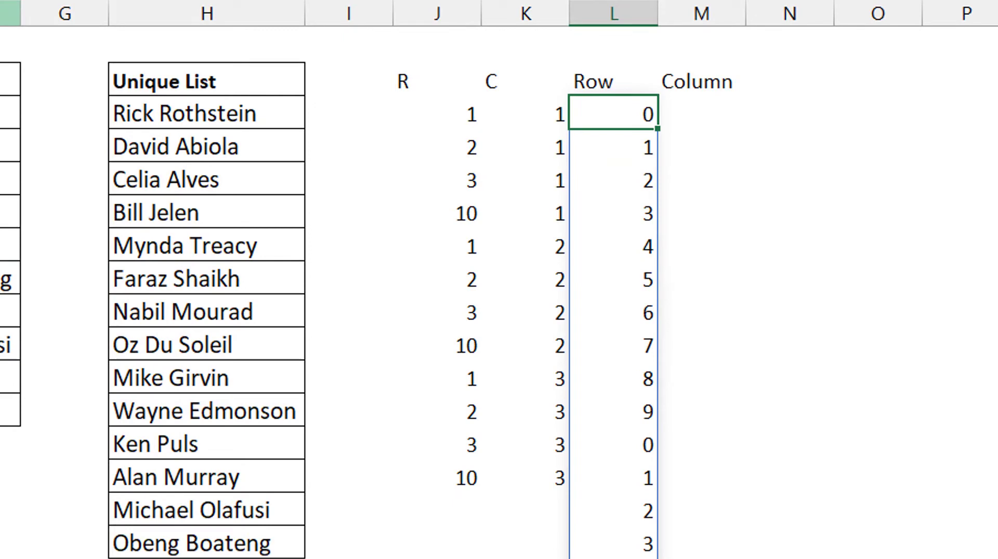
- Check where the shifted row numbers in column L start and restart
key("Down")
key("Down")
key("Down")
key("Down")
key("Down")
key("Down")
key("Down")
key("Down")
key("Down")
key("Down")
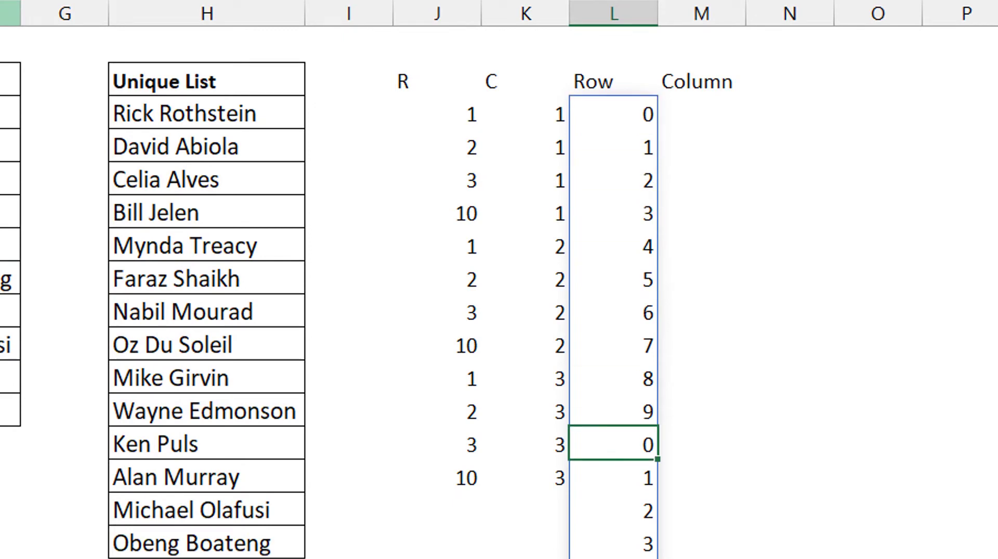
key("Up")
key("Up")
key("Up")
key("Up")
key("Up")
key("Up")
key("Up")
key("Up")
key("Up")
key("Up")
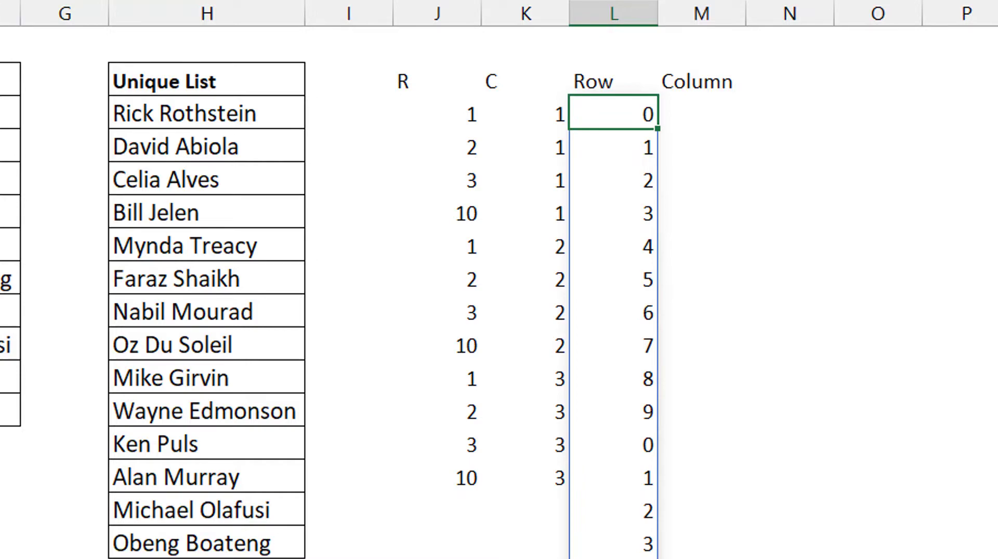
- Add 1 to the MOD result in L5, making it =MOD(SEQUENCE(COUNTA(C5:F14))-1,10)+1, and check the spilled row numbers
left_click(552, 73)
type("=")
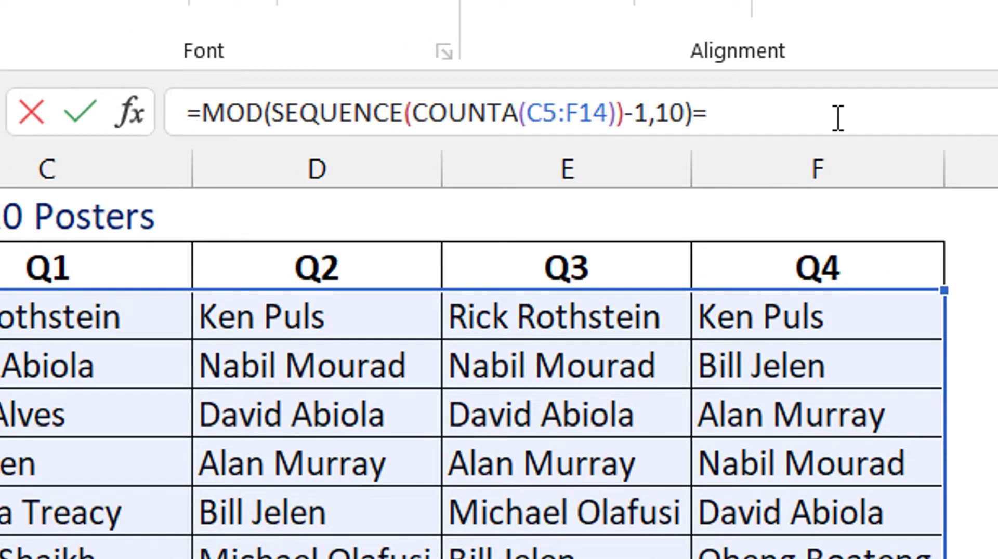
key("BackSpace")
type("+1")
key("ctrl+Return")
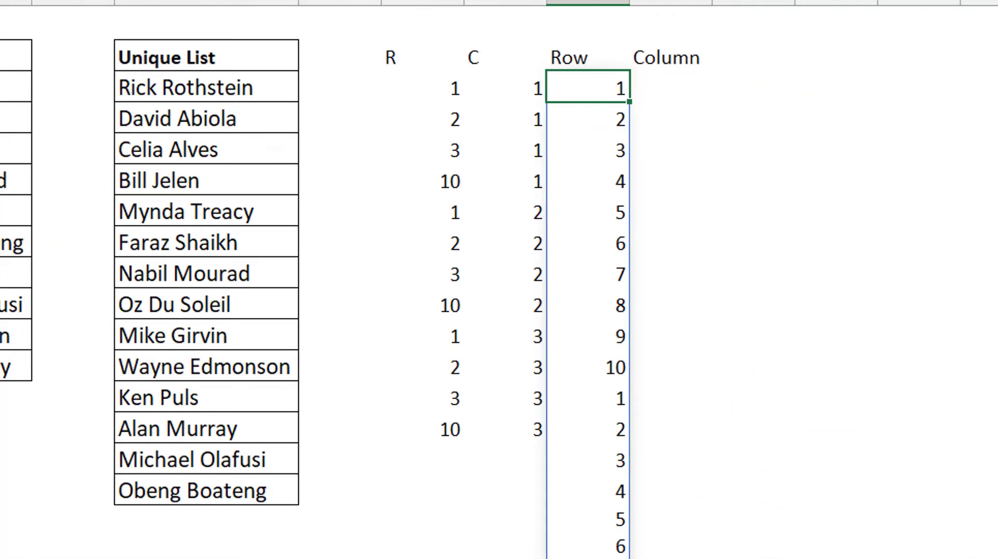
scroll(499, 281, "down", 5)
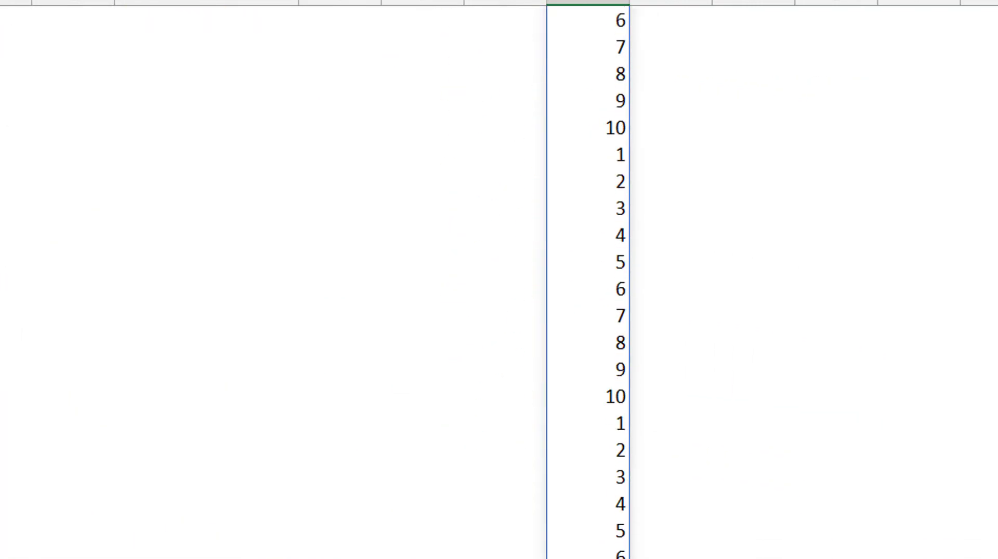
scroll(499, 281, "up", 3)
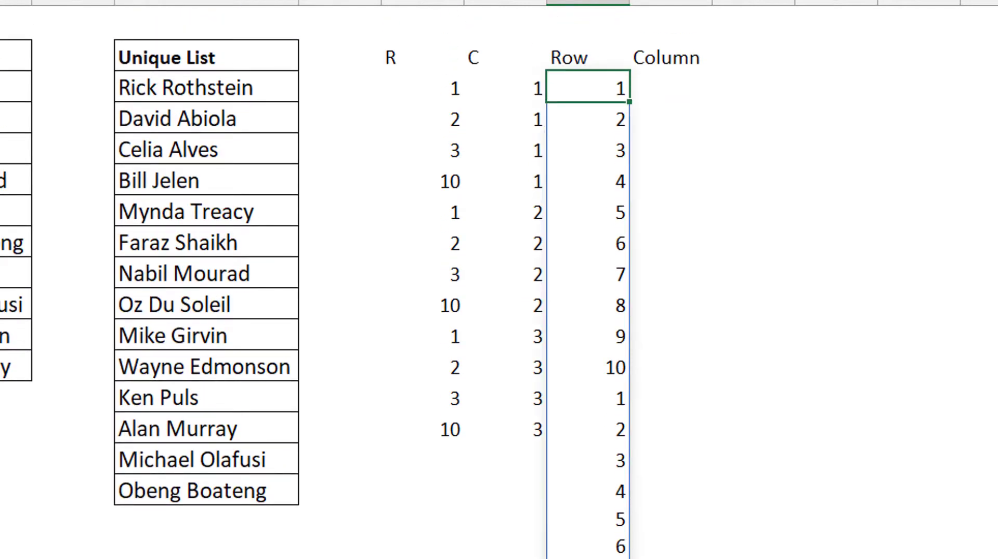
- Enter =SEQUENCE(COUNTA(C5:F14)) in M5 under Column, review the spilled numbers and return to M5
left_click(670, 86)
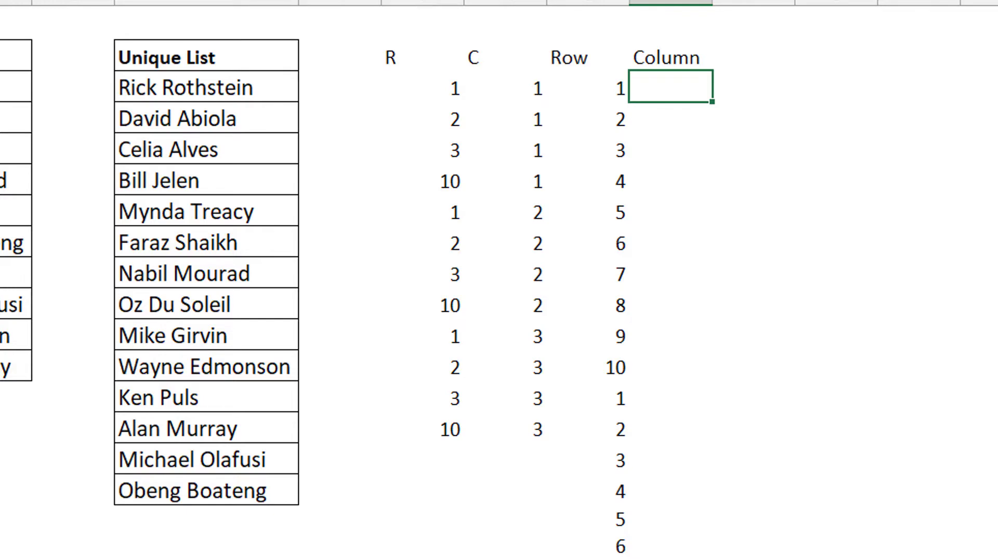
type("=sequ")
key("Tab")
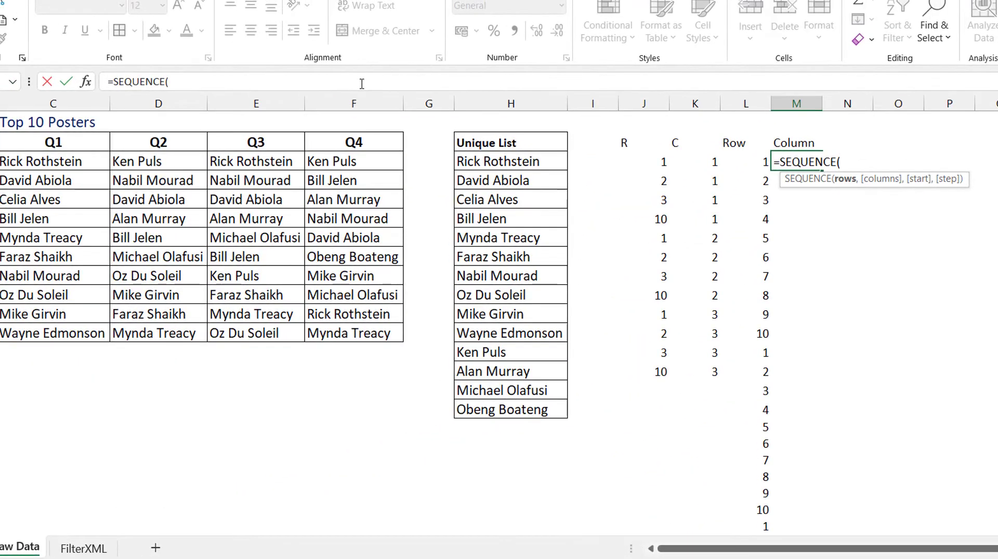
type("counta")
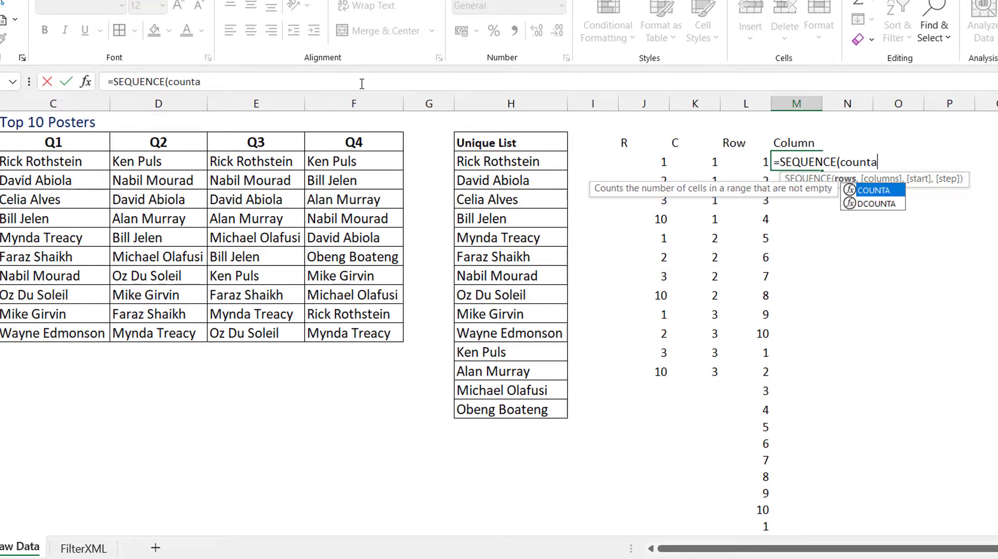
key("Tab")
key("Left")
key("Left")
key("Left")
key("Left")
key("Left")
key("Left")
key("Left")
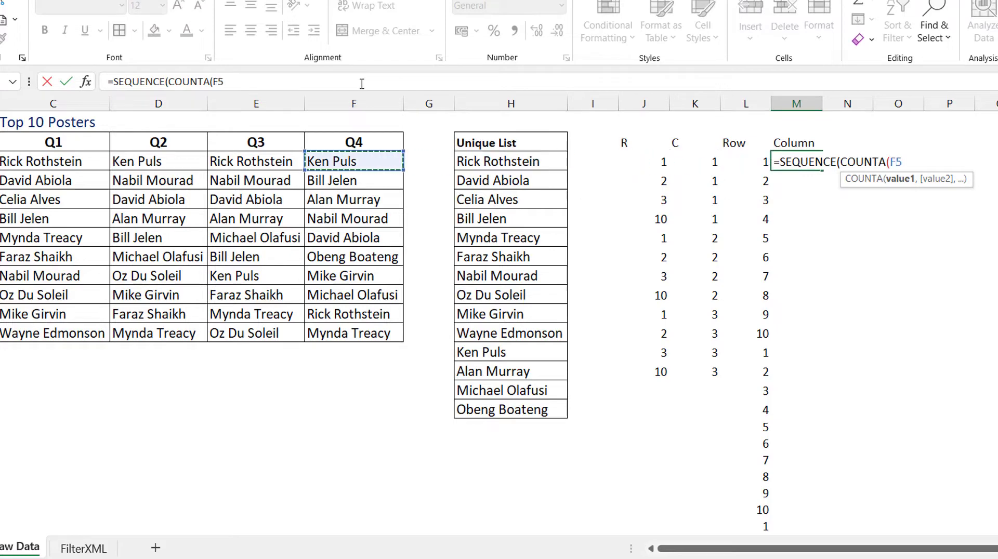
key("ctrl+shift+Down")
key("ctrl+shift+Left")
key("shift+Right")
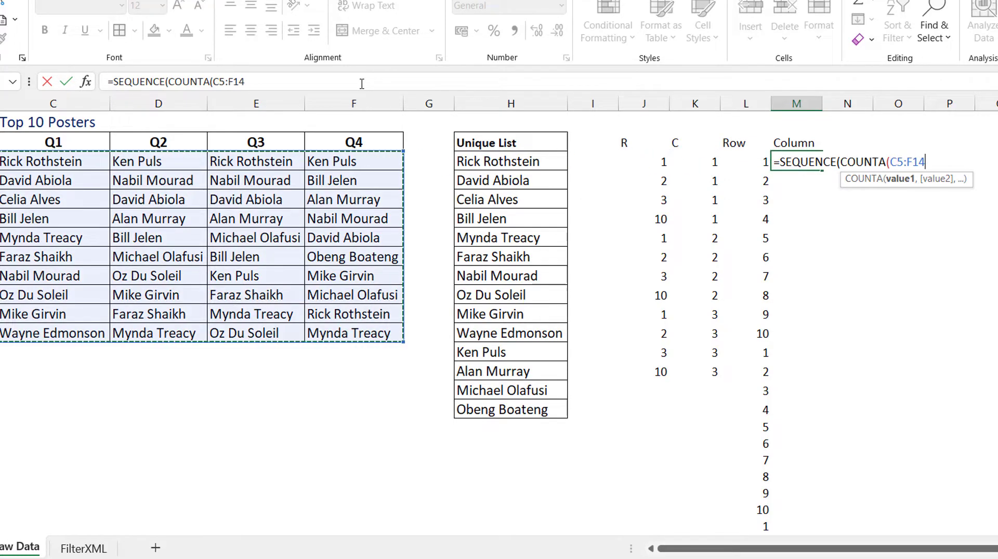
type("))")
key("Return")
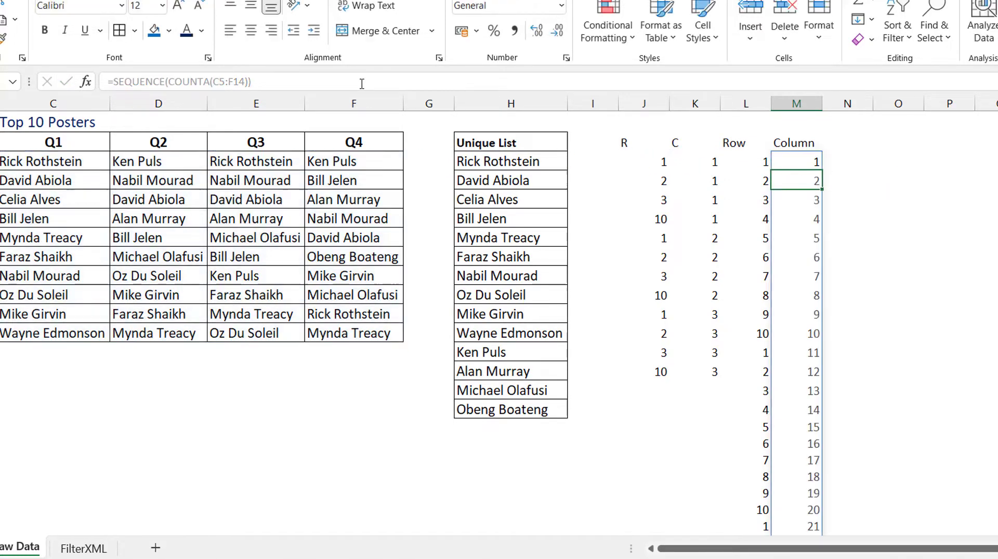
scroll(362, 84, "down", 5)
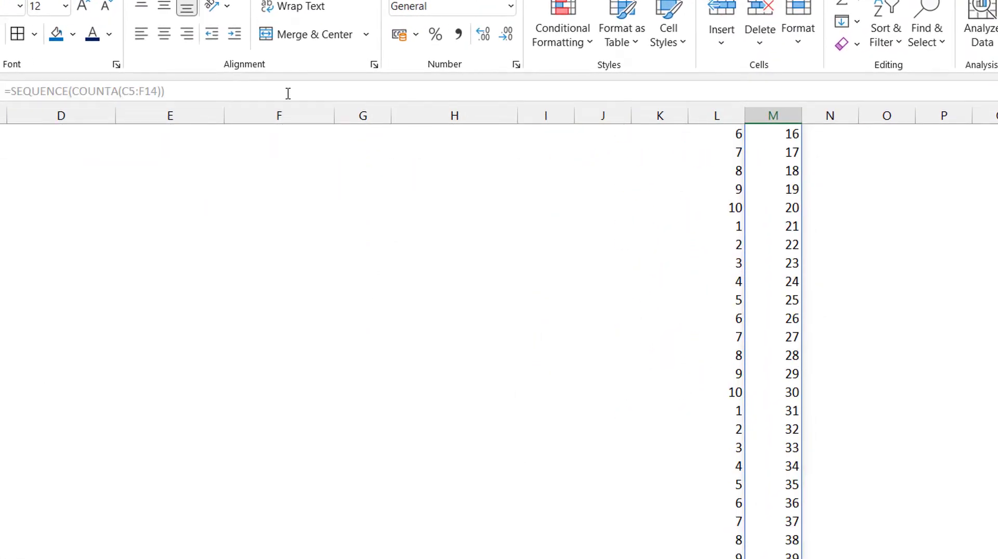
key("ctrl+Up")
key("Up")
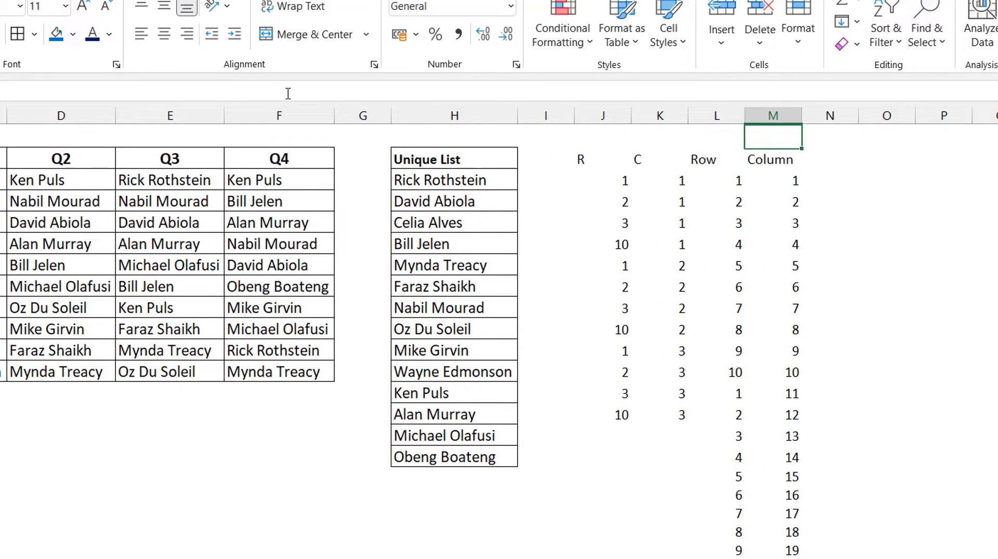
key("Down")
key("Down")
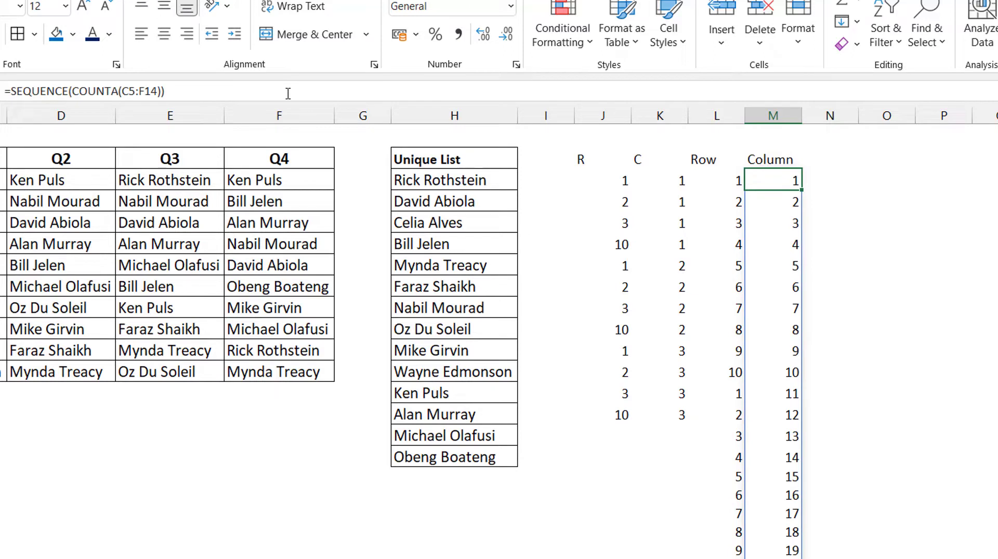
- Divide the sequence in M5 by 10, making it =SEQUENCE(COUNTA(C5:F14))/10
left_click(201, 95)
type("/10")
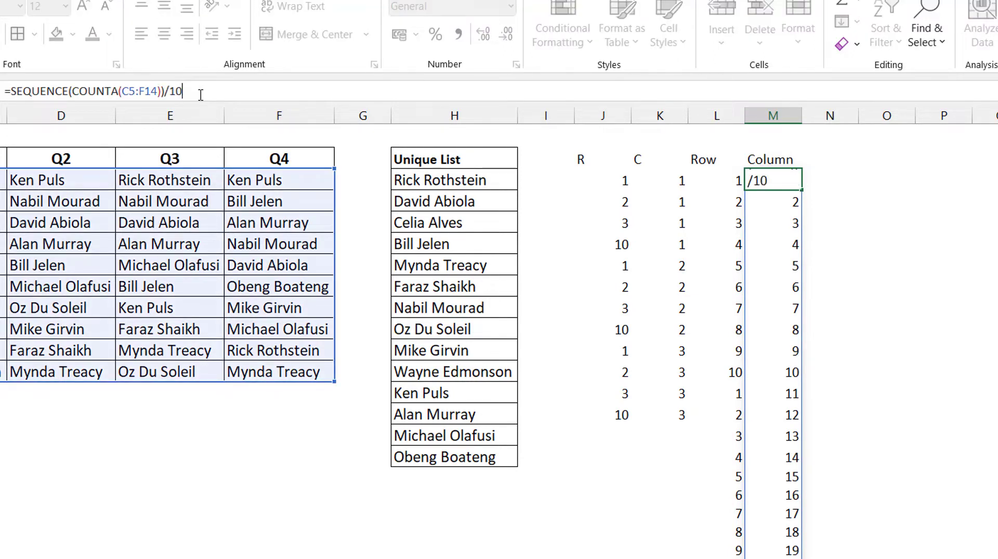
key("ctrl+Return")
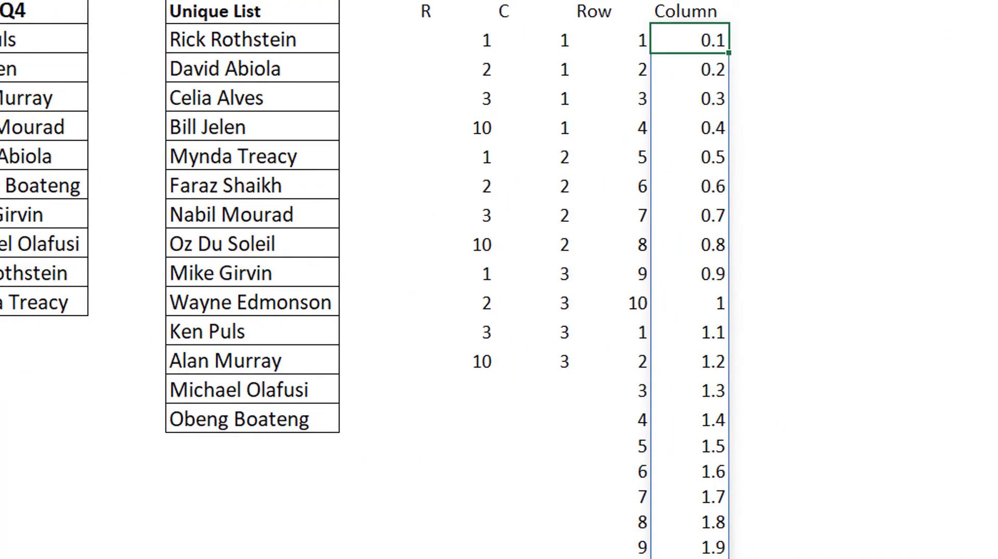
- Examine where the divided values in the Column sequence reach whole numbers and which decimals belong to each group of ten, then return to M5
left_click(718, 304)
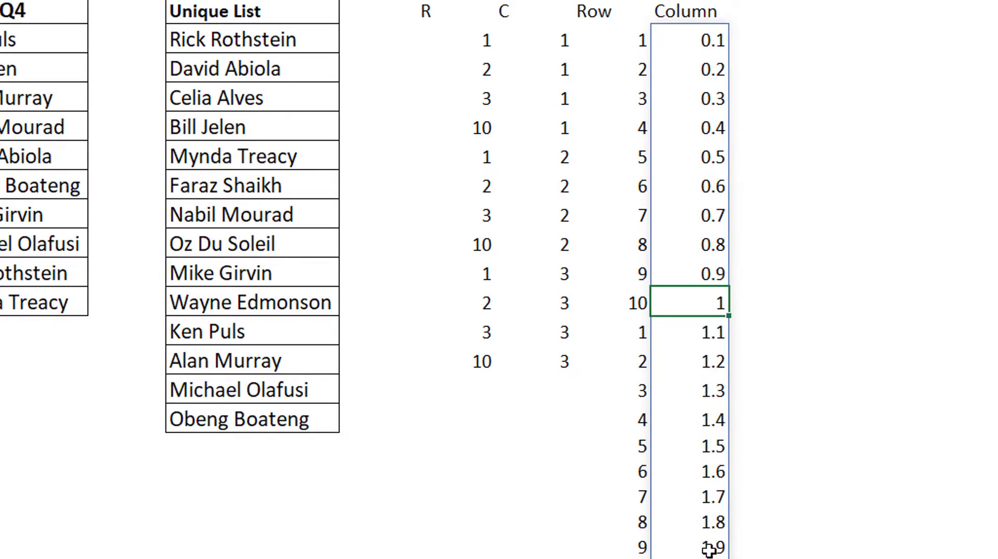
key("Down")
key("Down")
key("Down")
key("Down")
key("Down")
key("Down")
key("Down")
key("Down")
key("Down")
key("Down")
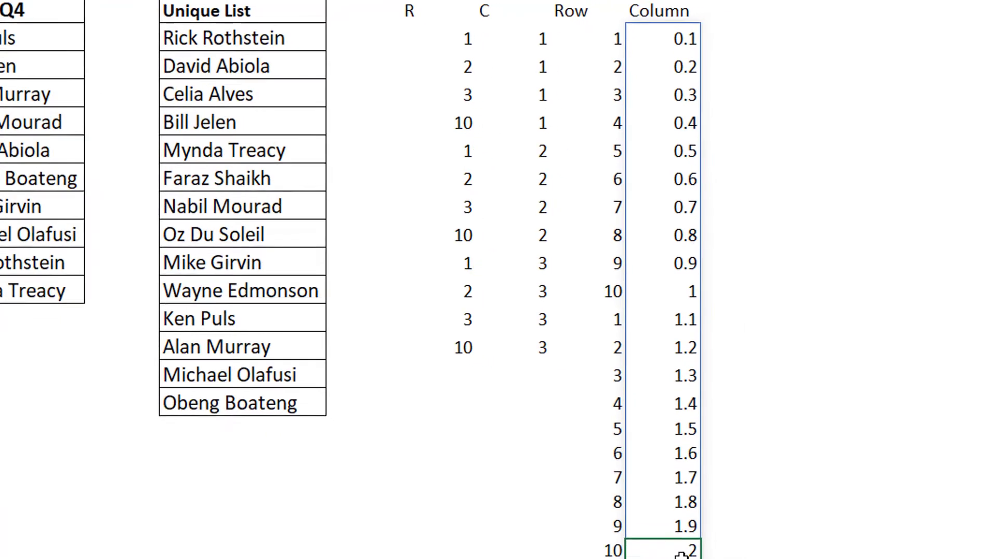
key("Down")
key("Down")
key("Down")
key("Down")
key("Down")
key("Down")
key("Down")
key("Down")
key("Down")
key("Down")
key("Down")
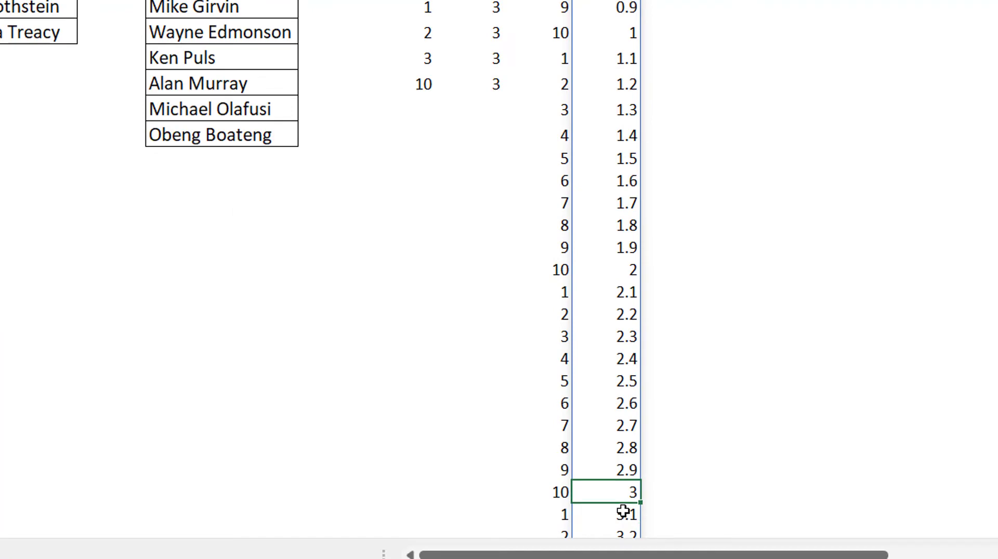
key("ctrl+Up")
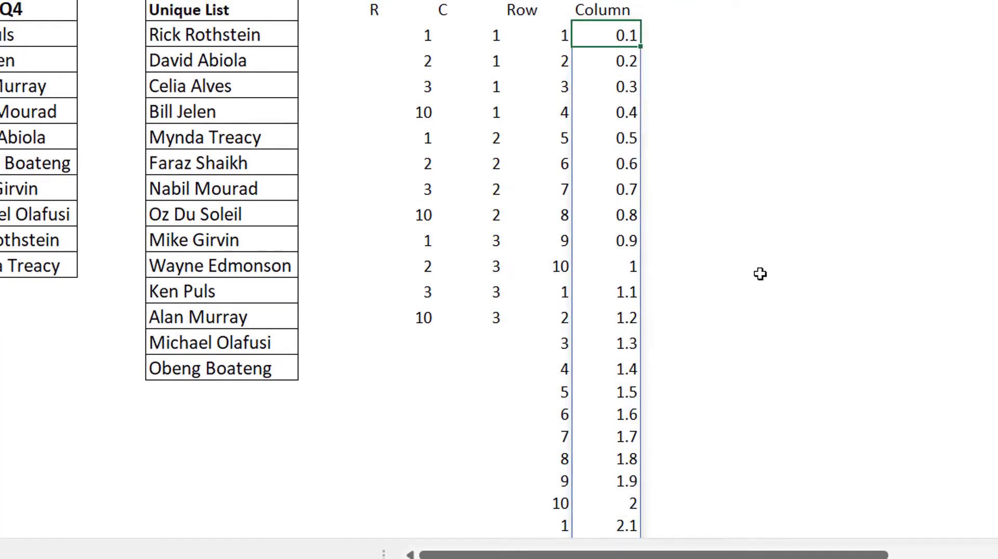
left_click_drag(622, 35, 620, 500)
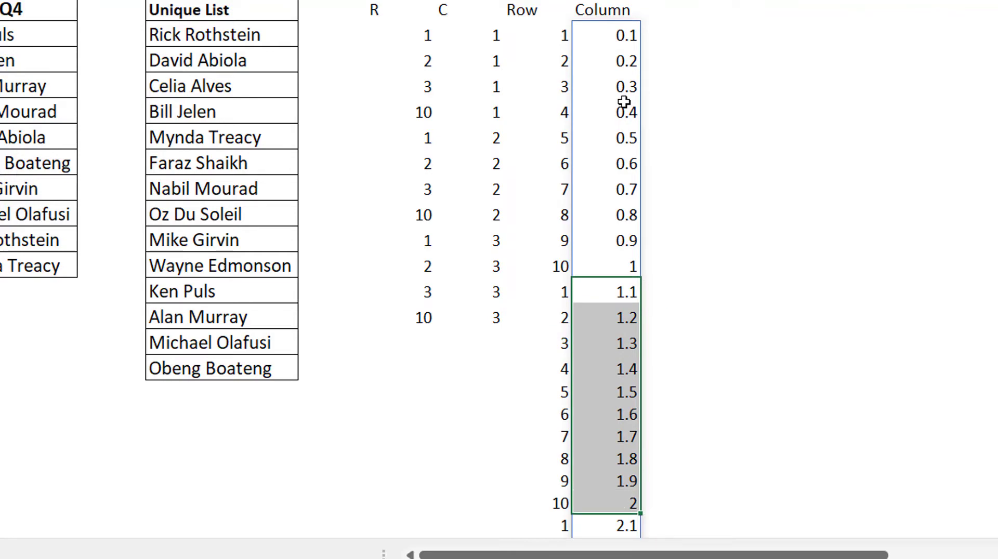
left_click(608, 40)
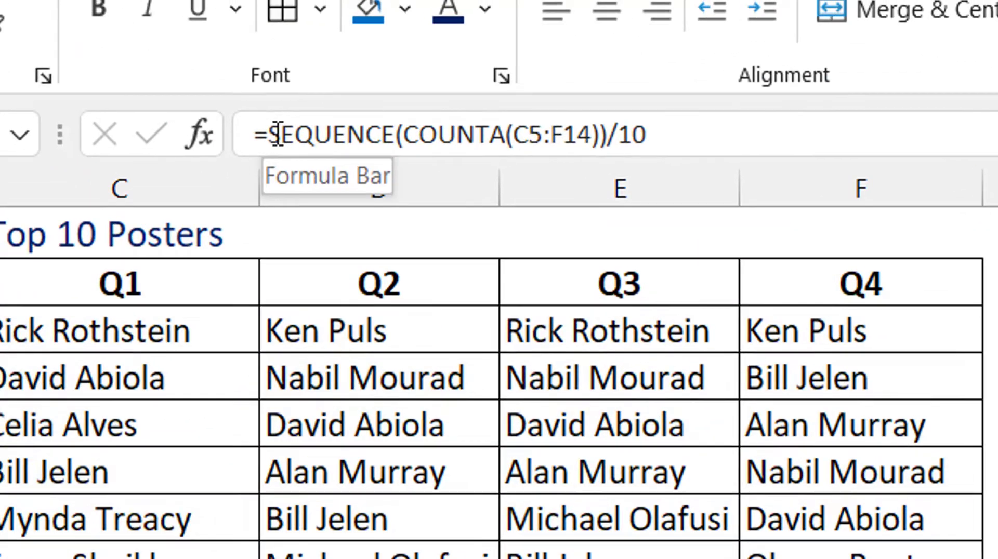
- Wrap the M5 formula in ROUNDUP with zero digits, making it =ROUNDUP(SEQUENCE(COUNTA(C5:F14))/10,0)
left_click(275, 134)
type("rou")
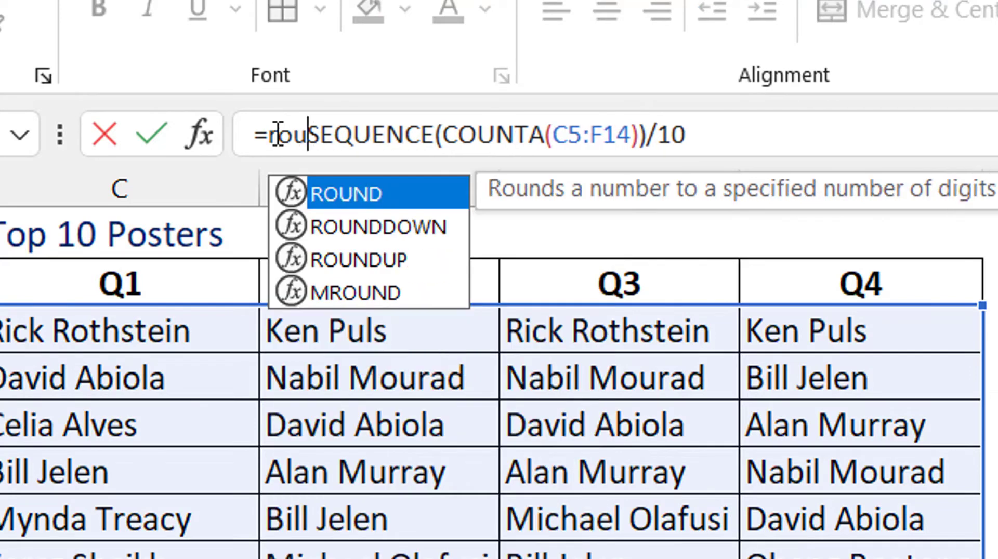
key("Down")
key("Down")
key("Tab")
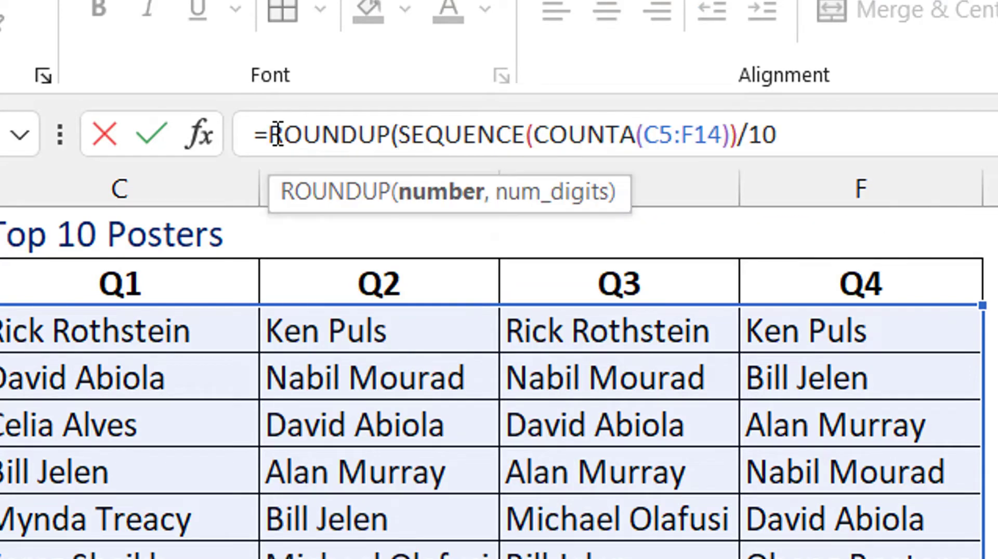
type(",0")
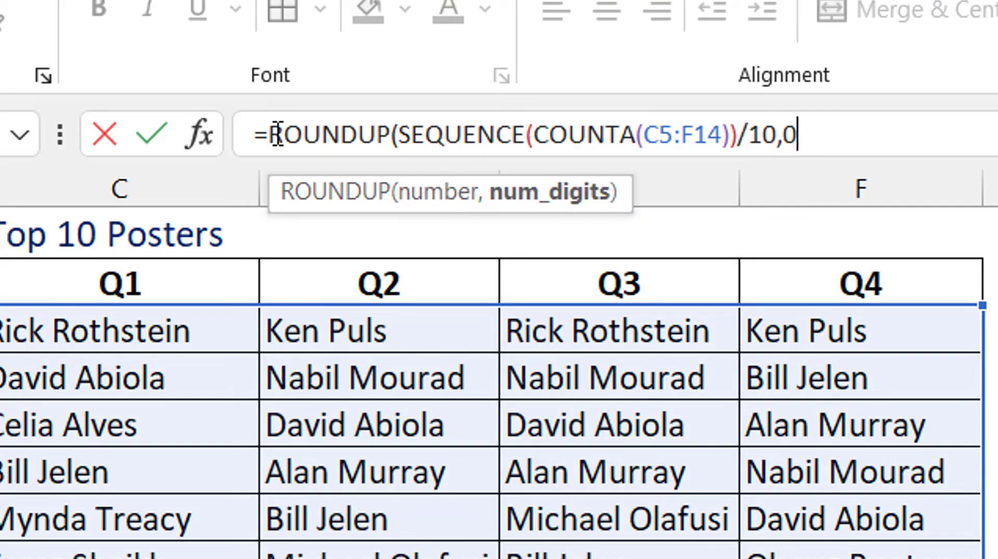
type(")")
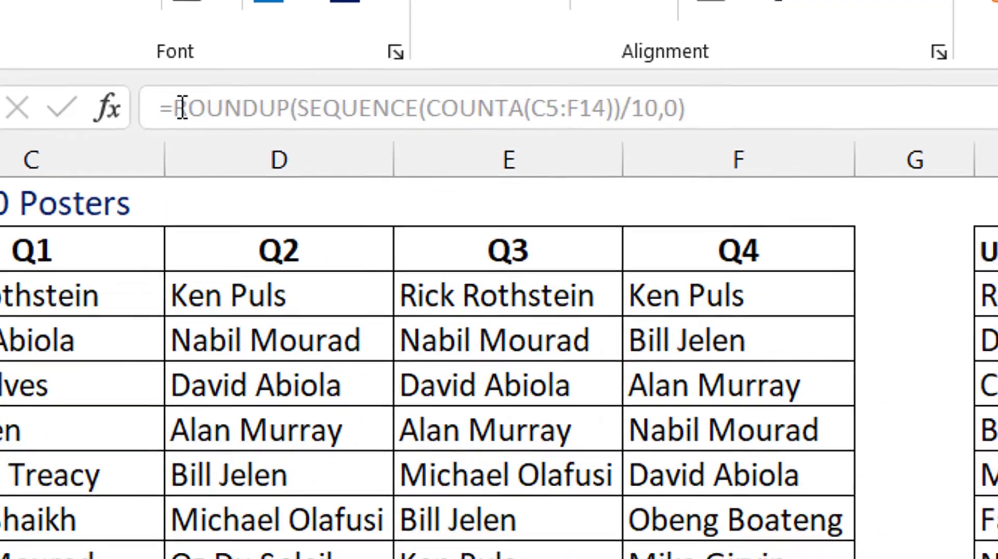
key("Return")
left_click(738, 83)
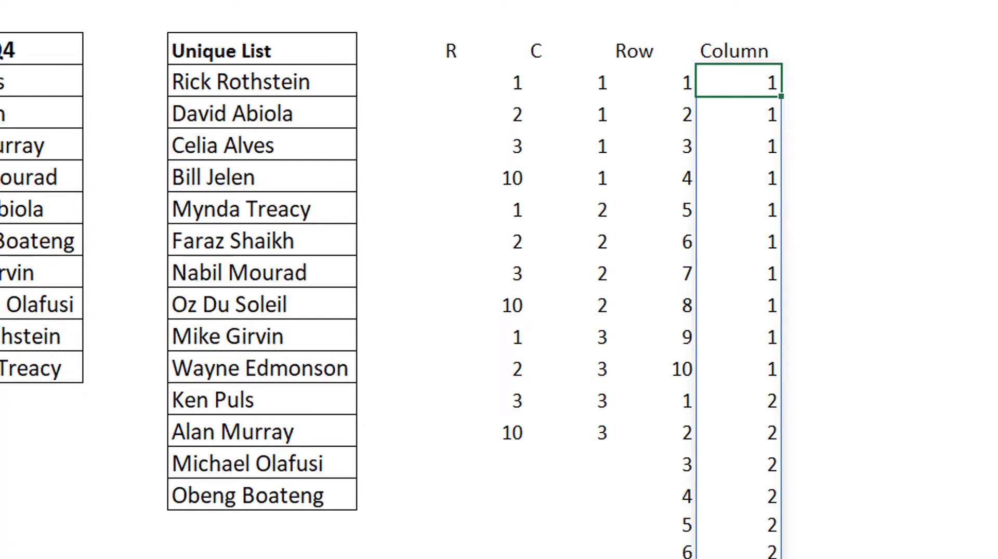
- Clear all existing names under the Unique List header, from H5 to H18
key("ctrl+Left")
key("ctrl+Left")
key("ctrl+shift+Down")
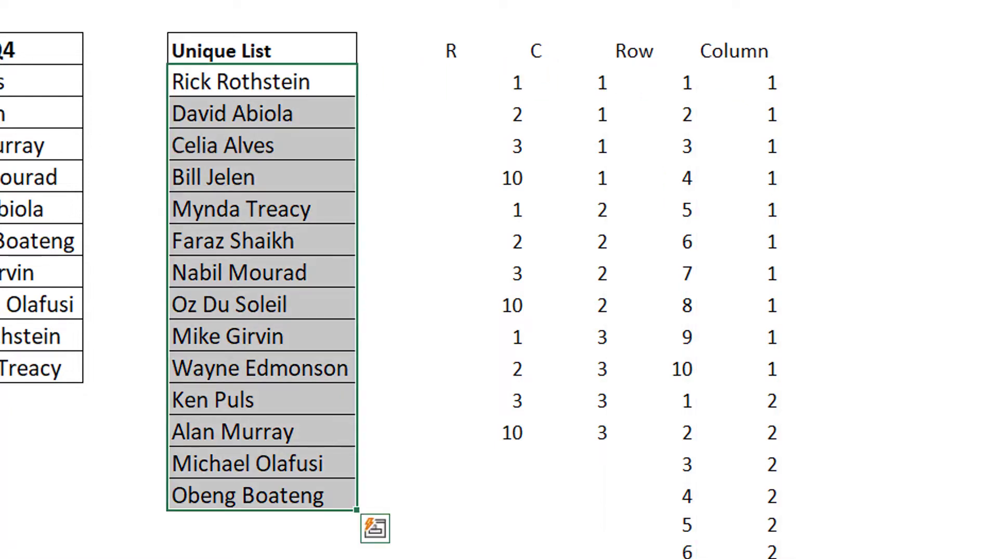
key("Delete")
left_click(262, 82)
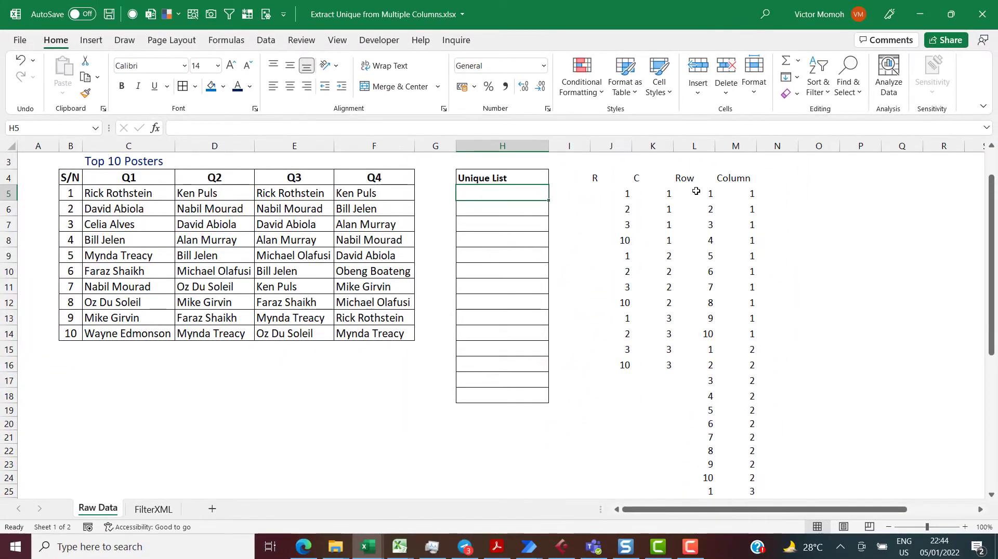
- Select L5, show the Office Clipboard and clear all its stored items
left_click(686, 145)
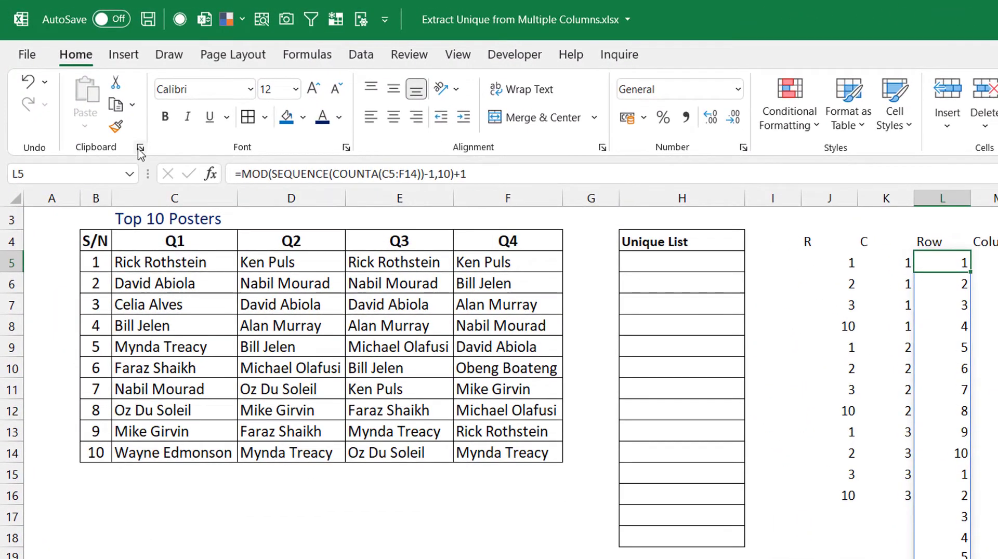
left_click(127, 135)
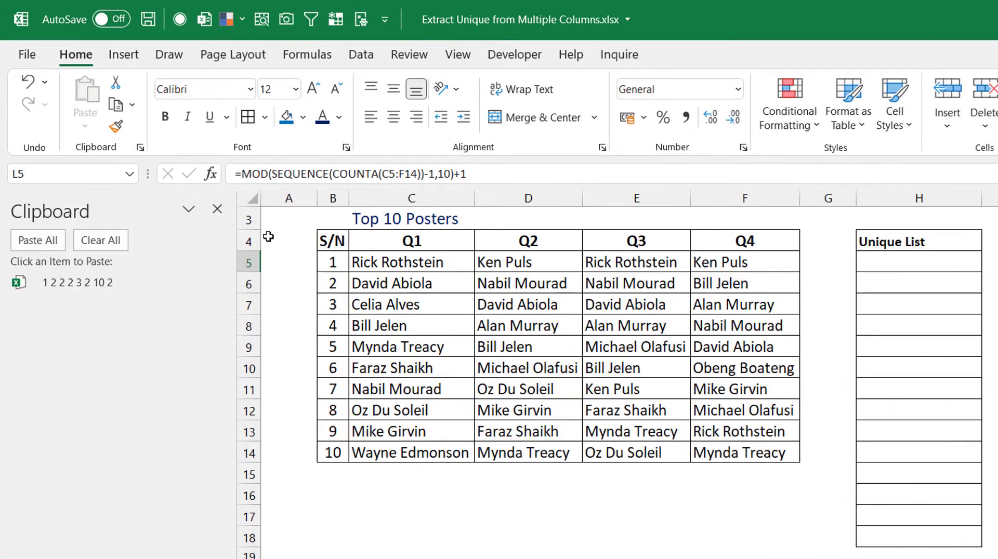
left_click(106, 243)
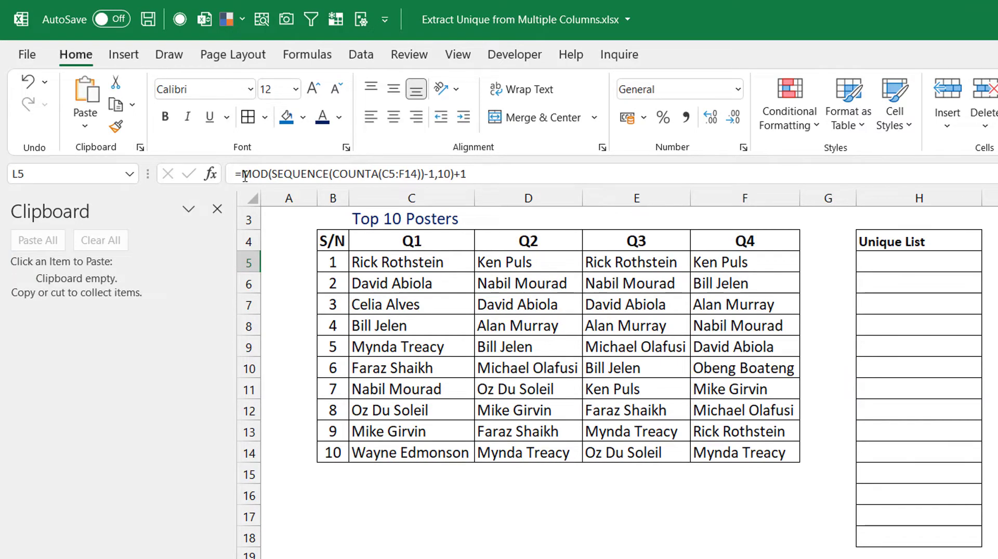
- Copy MOD(SEQUENCE(COUNTA(C5:F14))-1,10)+1 from L5 without its equals sign and leave the cell's edit mode
left_click_drag(245, 174, 524, 173)
key("ctrl+c")
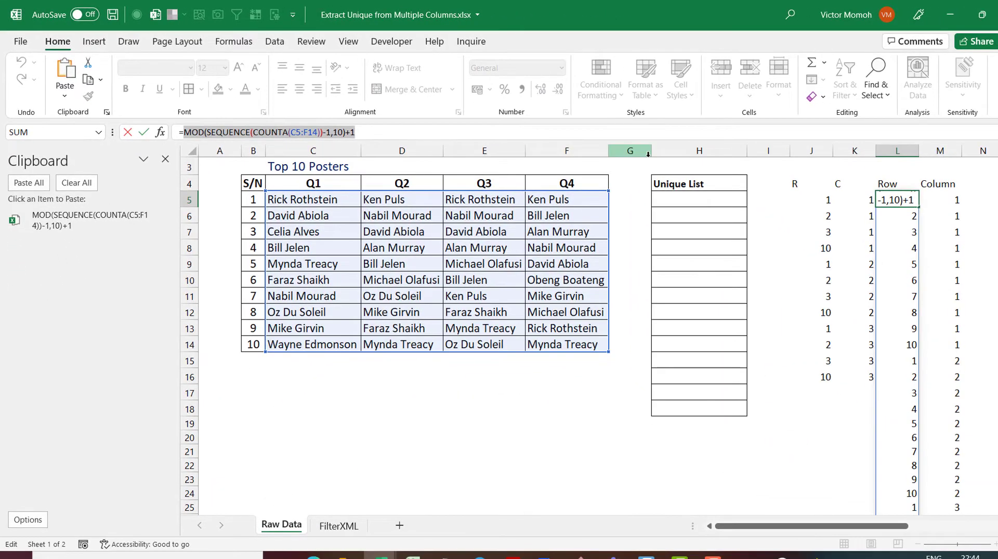
key("Escape")
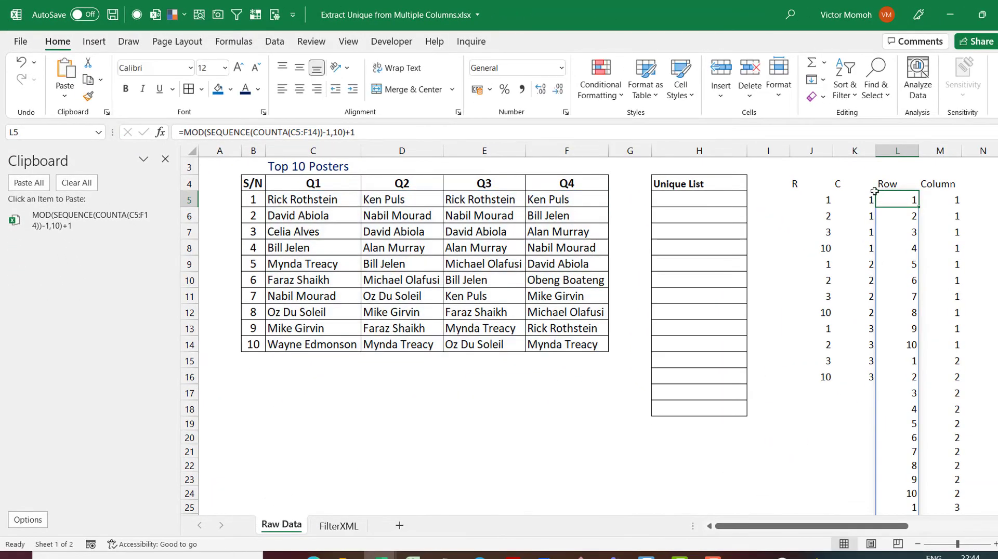
- Copy ROUNDUP(SEQUENCE(COUNTA(C5:F14))/10,0) from M5 without its equals sign
left_click(951, 199)
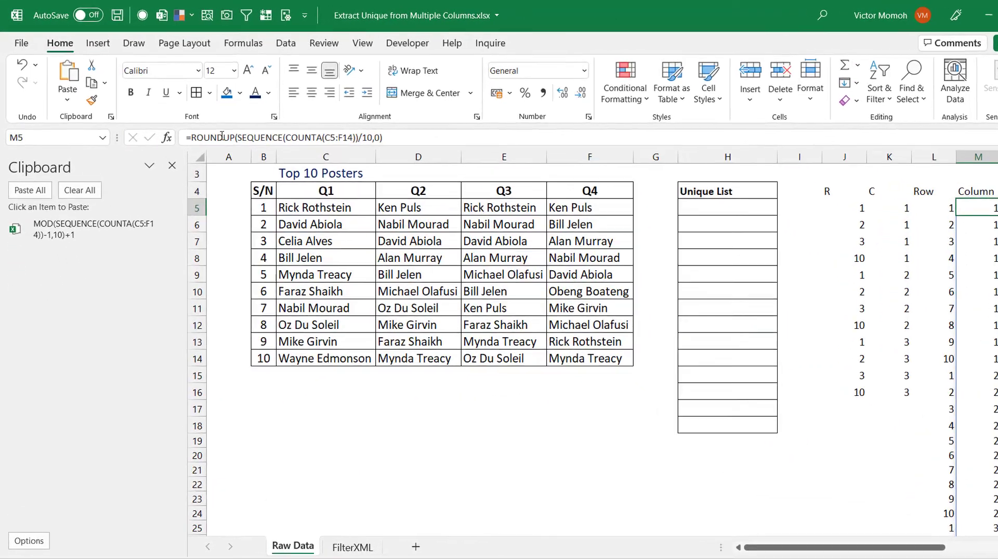
left_click(184, 133)
left_click_drag(371, 235, 750, 240)
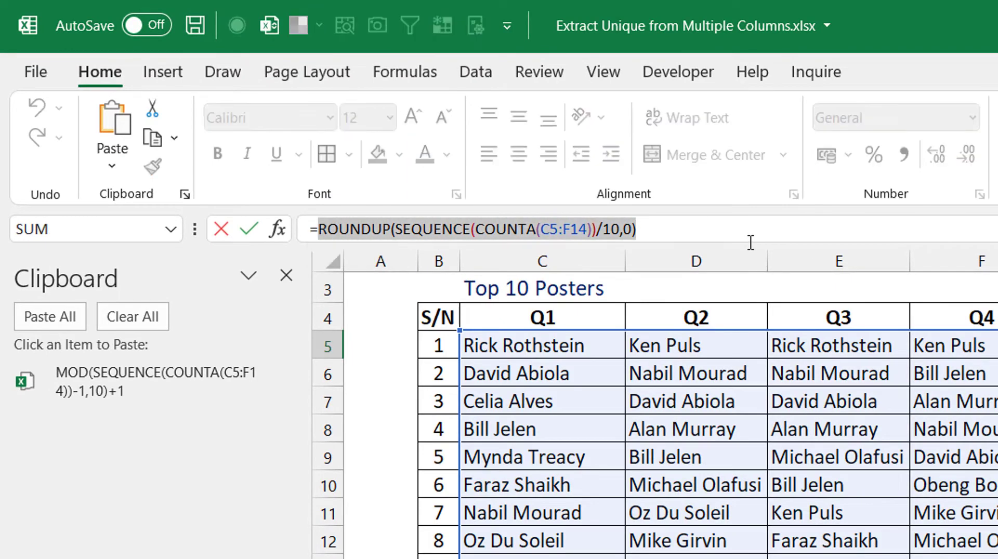
key("ctrl+c")
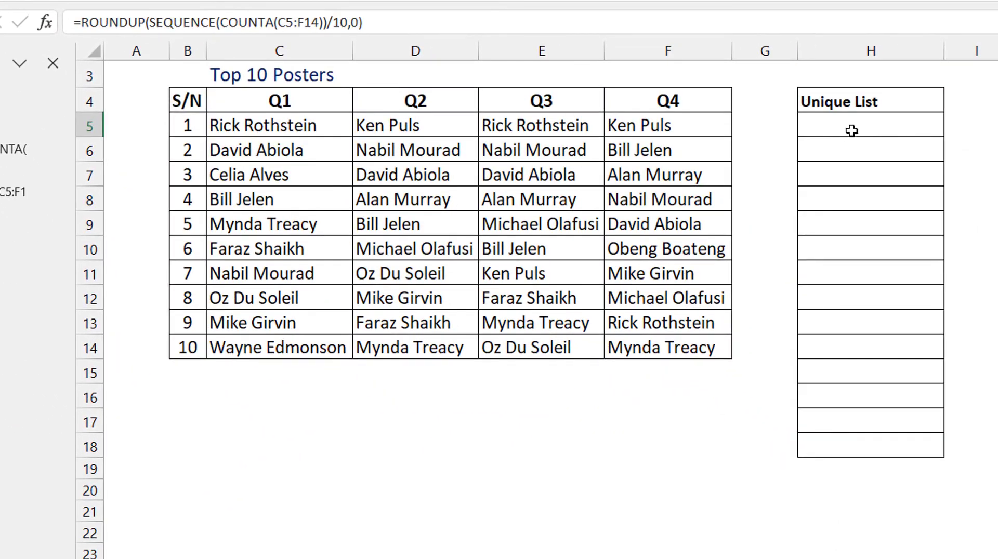
- Start an INDEX formula in H5 with the absolute range $C$5:$F$14 as its array
left_click(852, 129)
type("=index")
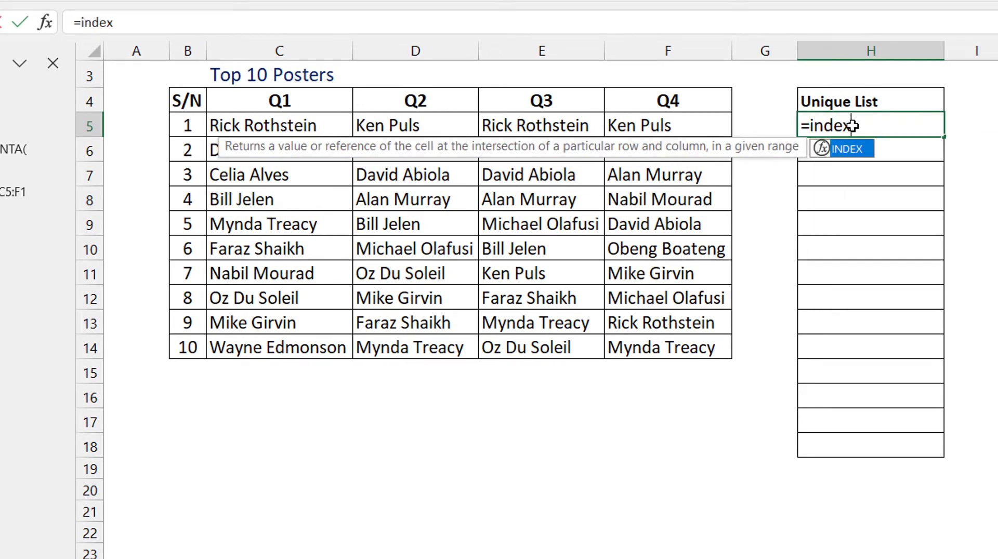
key("Tab")
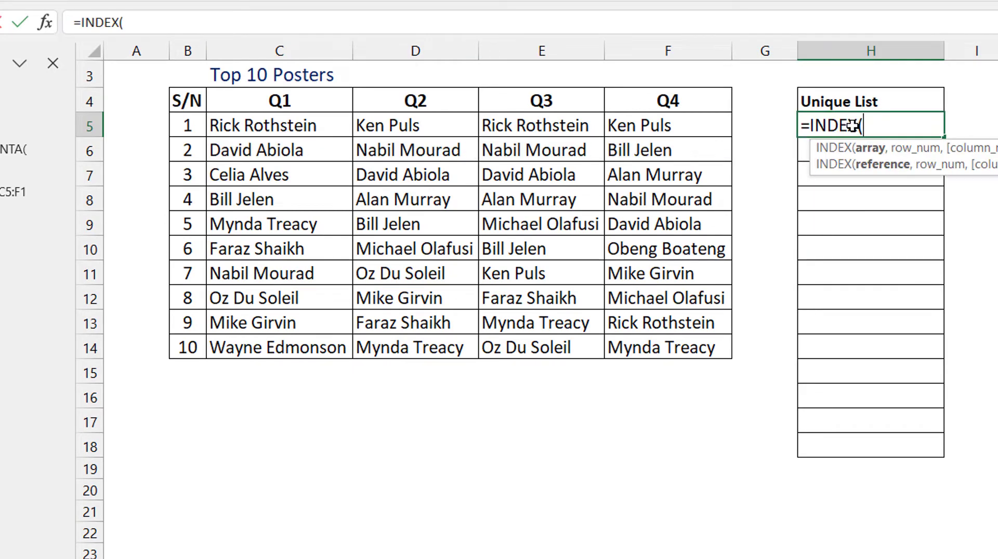
left_click(279, 129)
key("ctrl+shift+Down")
key("ctrl+shift+Right")
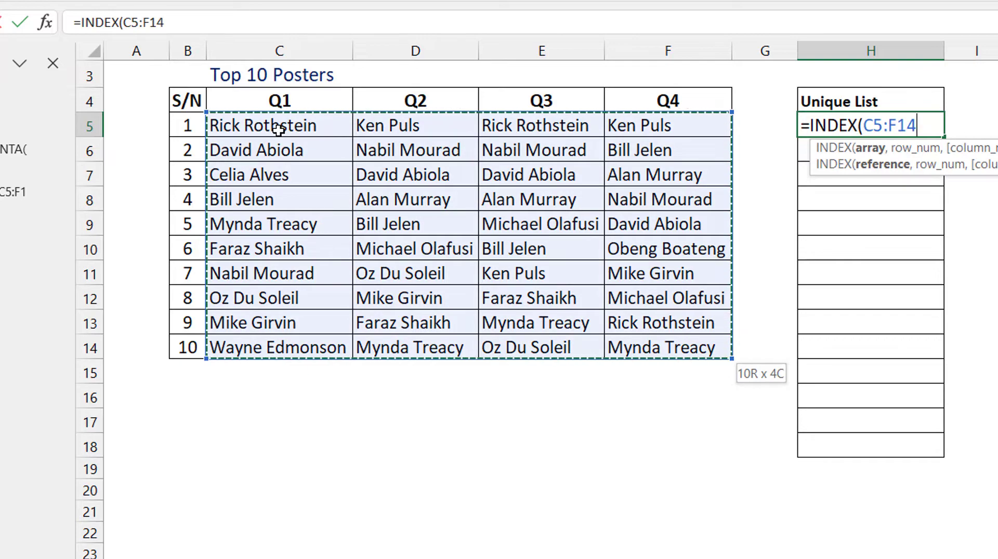
key("F4")
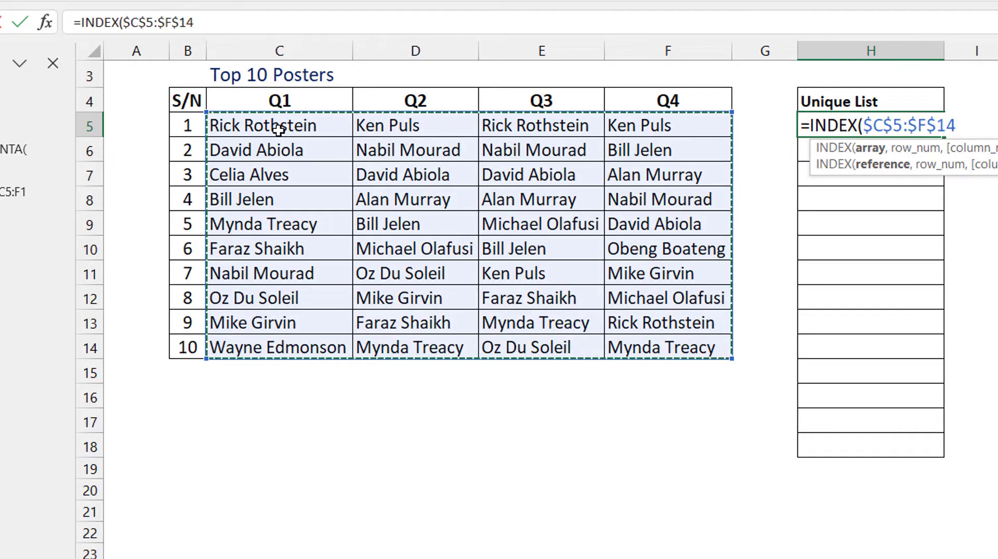
type(",")
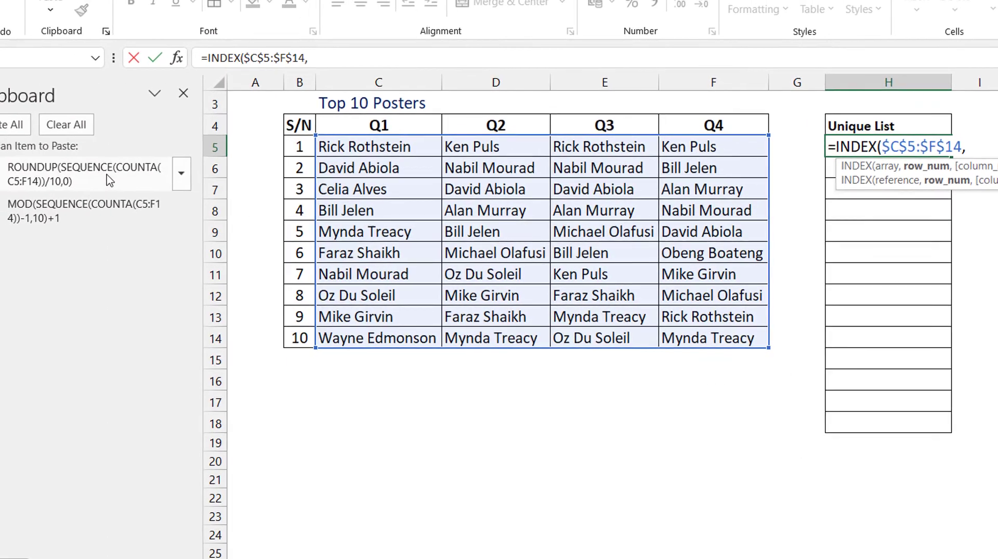
- Paste the copied MOD expression as row_num and the ROUNDUP expression as column_num, enter the INDEX formula and select its whole spilled list
left_click(70, 219)
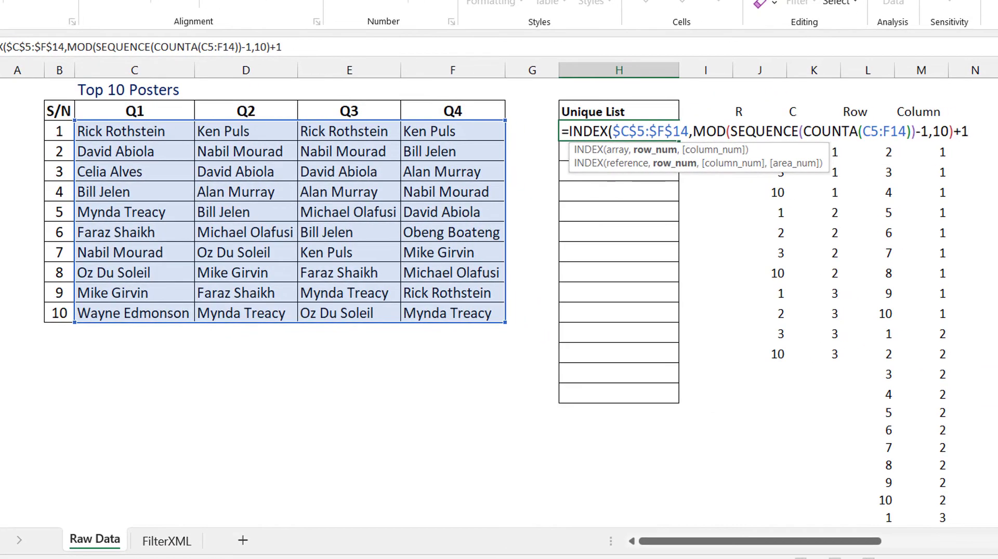
type(",")
left_click(62, 7)
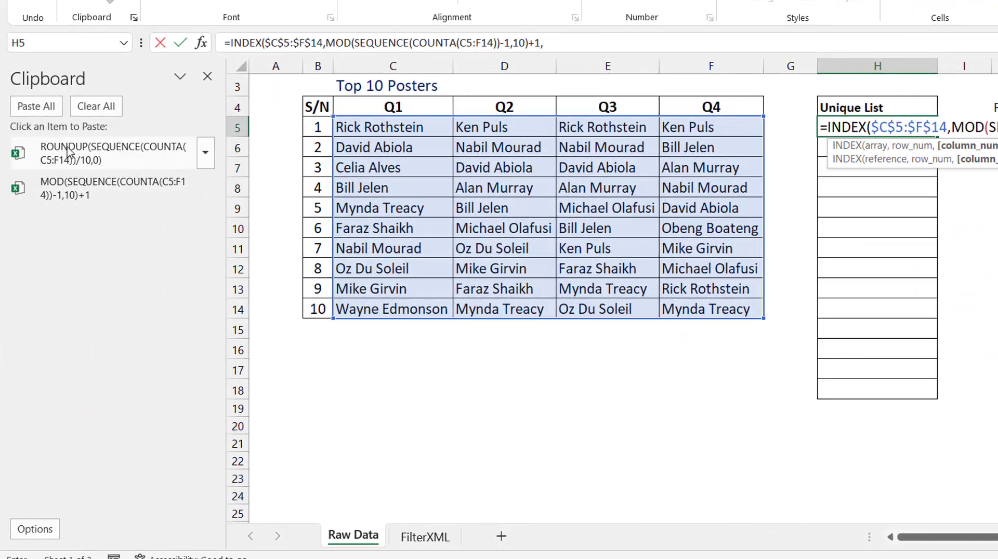
left_click(68, 152)
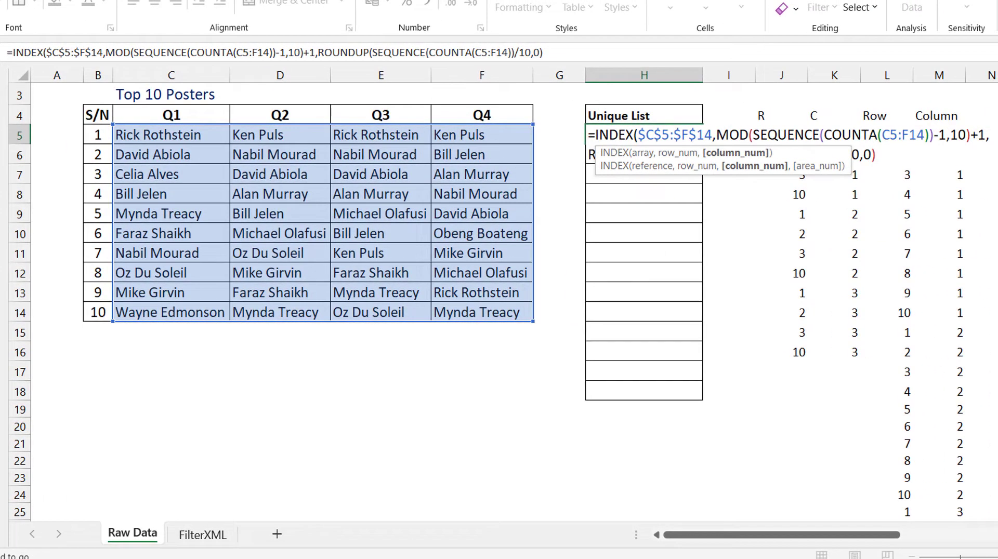
type(")")
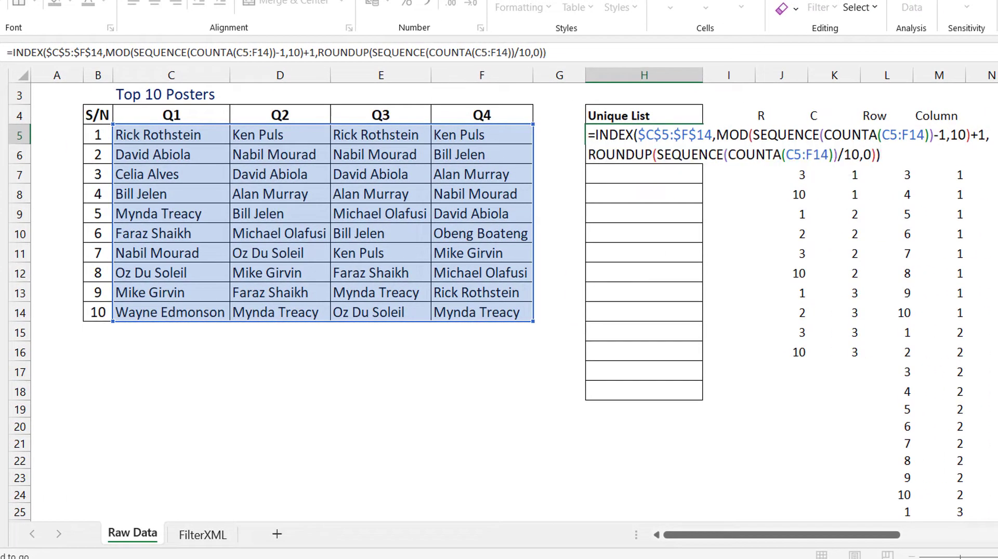
key("Return")
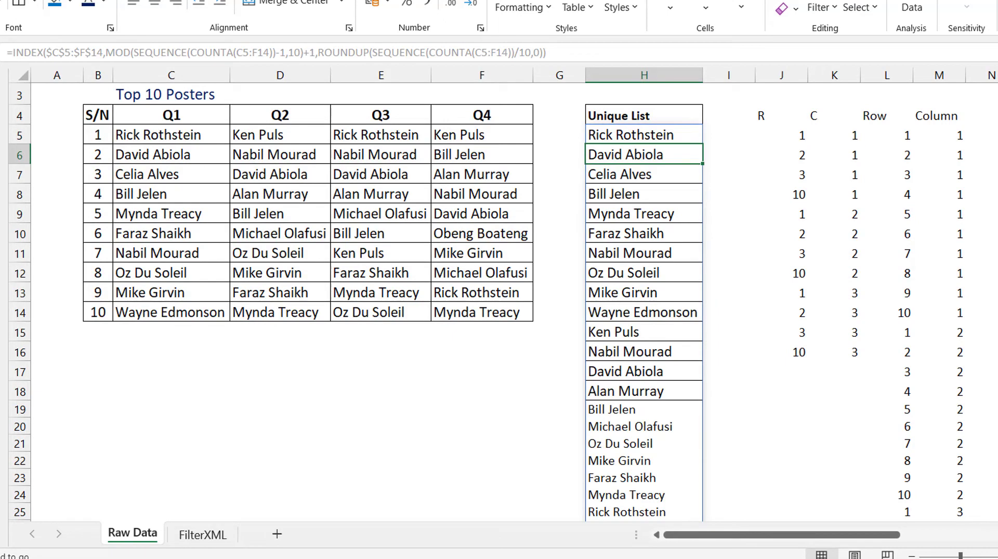
left_click(644, 134)
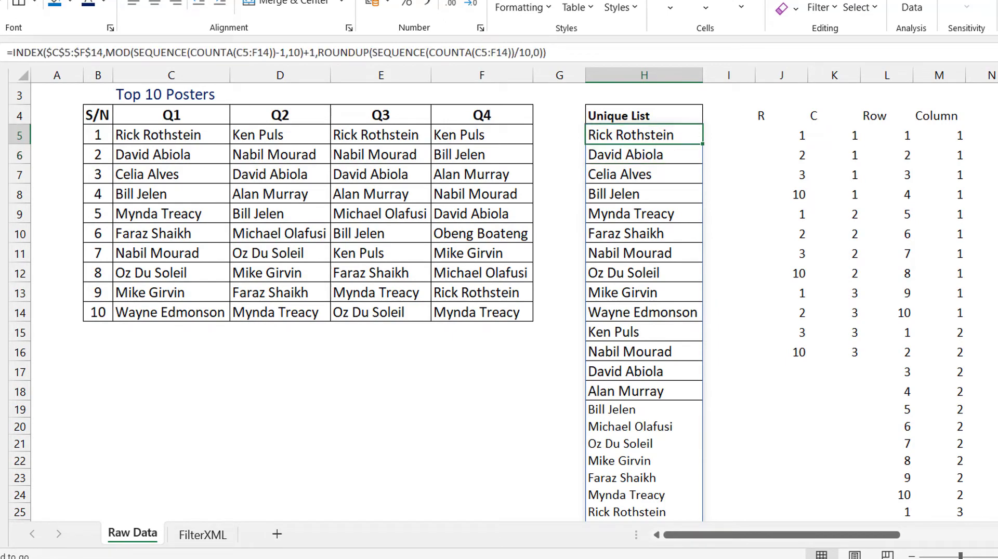
key("ctrl+shift+Down")
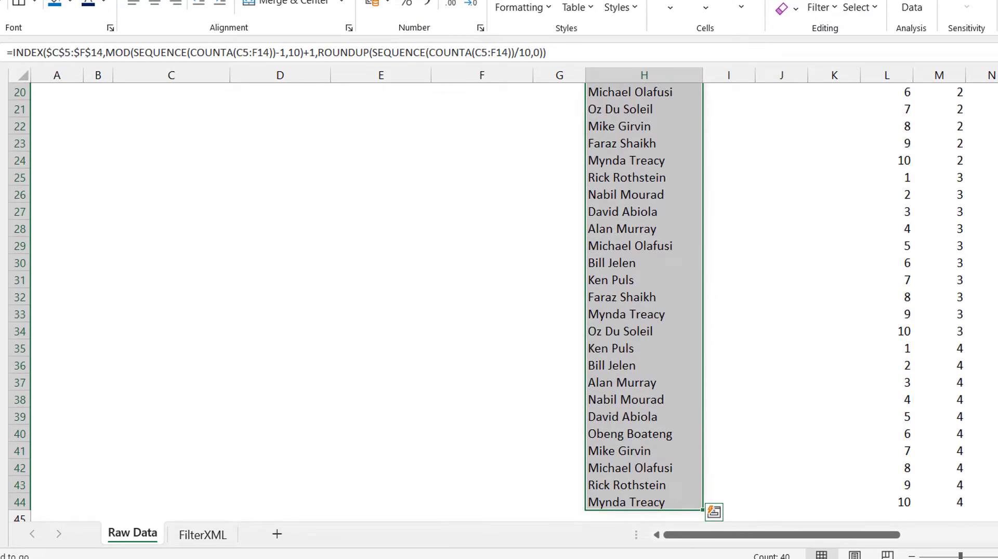
- Compare the spilled names at H14, H15 and H24 with where the Q1 and Q2 columns begin and end
key("Up")
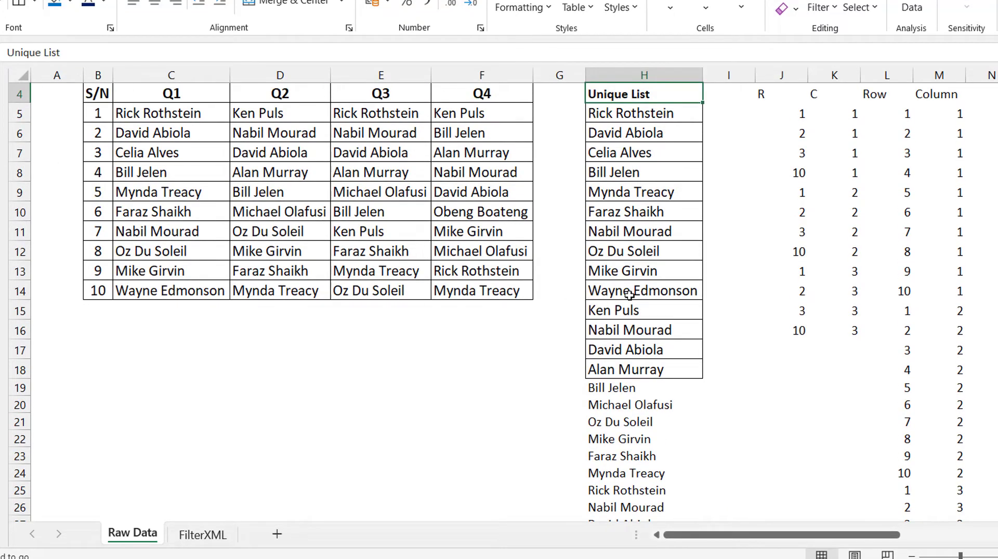
left_click(647, 293)
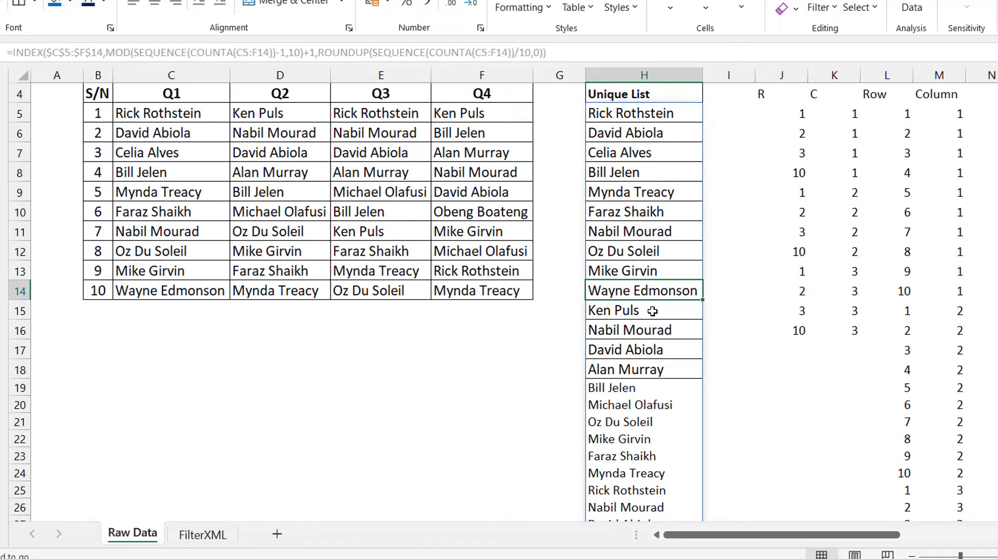
left_click(652, 311)
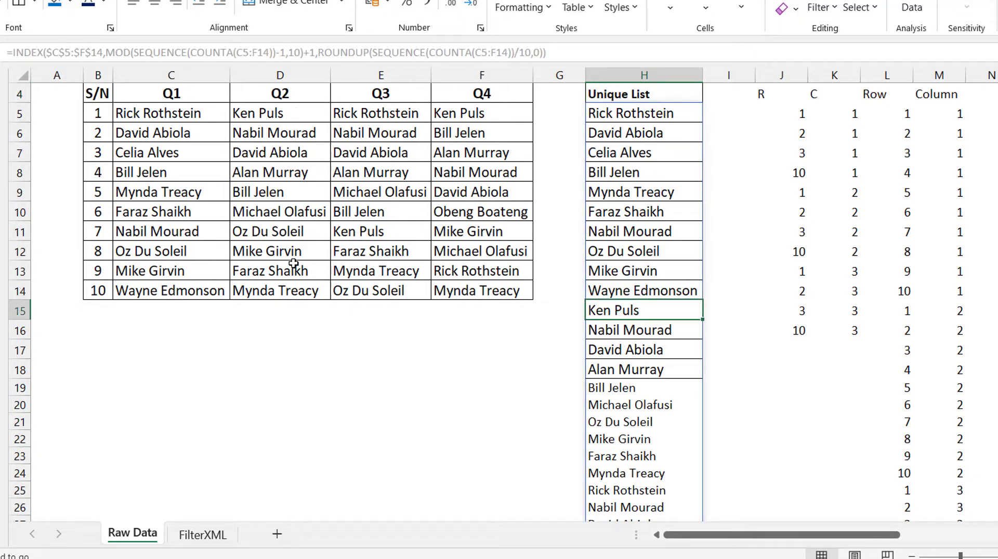
left_click(669, 478)
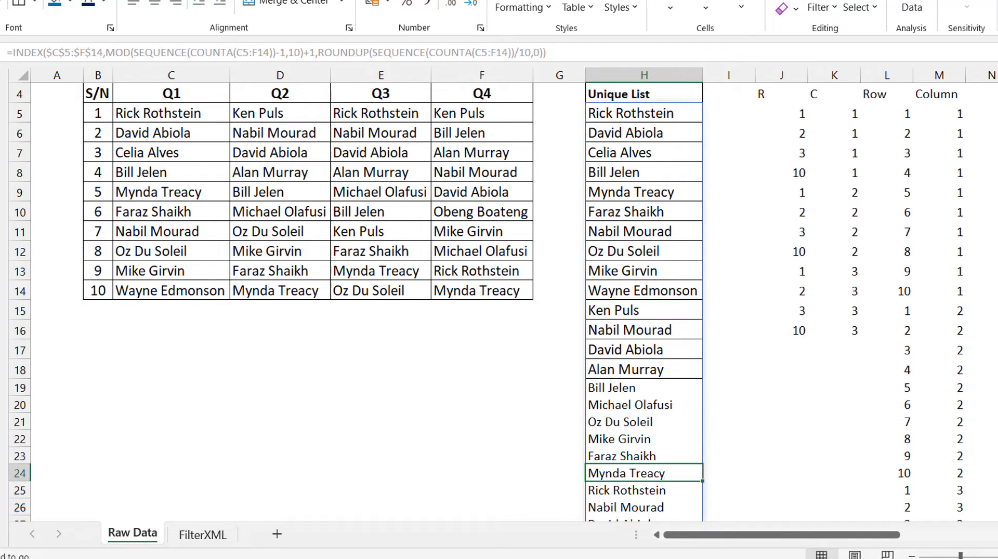
scroll(519, 302, "up", 3)
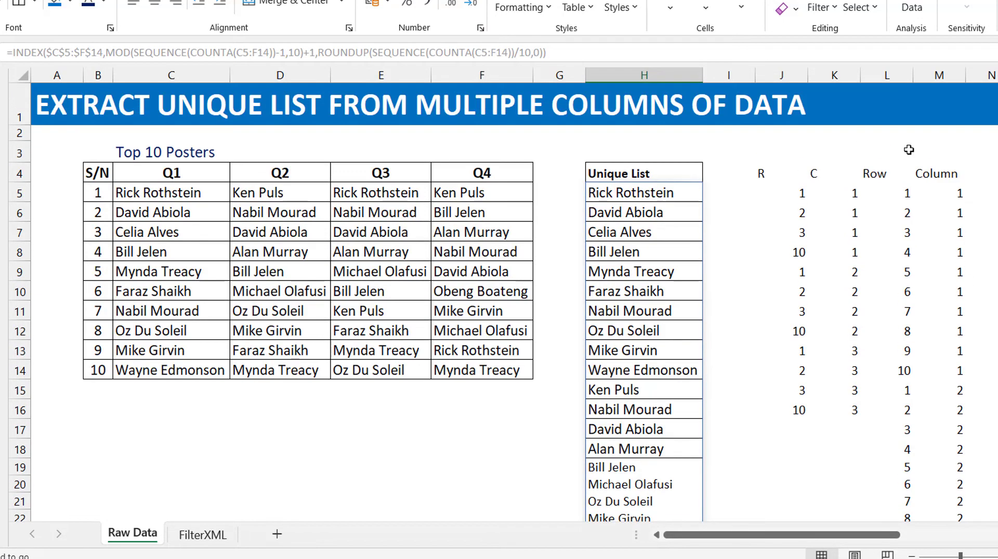
- Wrap the INDEX formula in H5 in the UNIQUE function, enter it and reselect H5
left_click(679, 194)
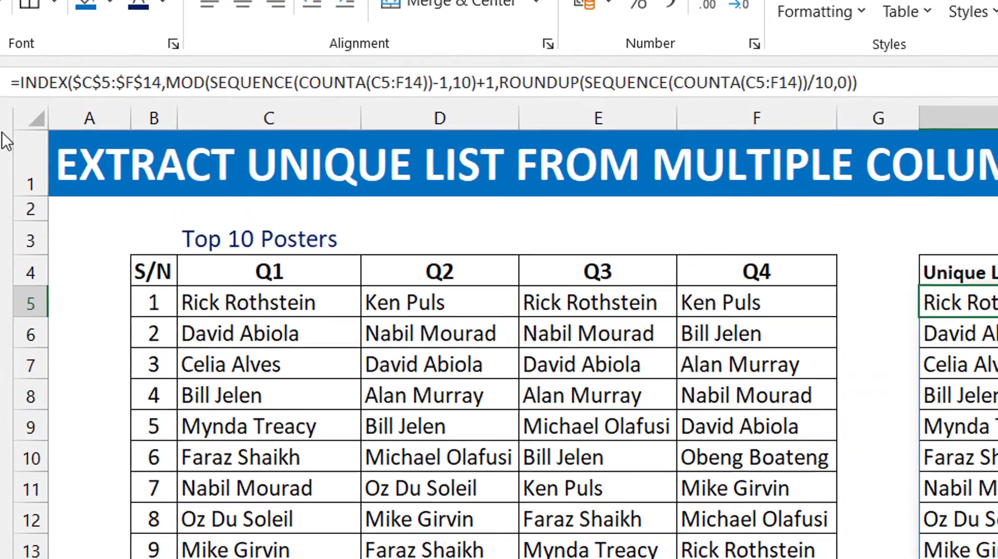
left_click(17, 84)
type("Un")
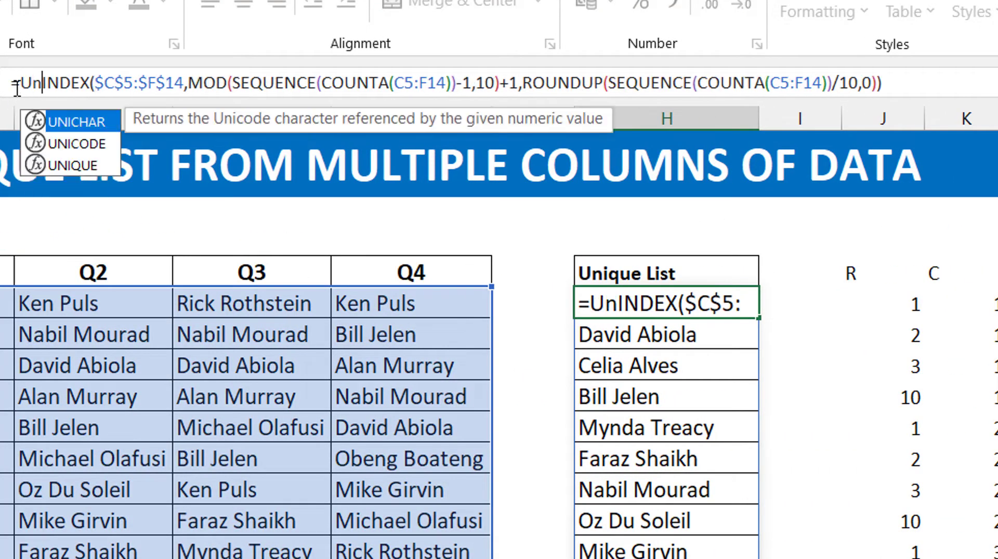
type("iqu")
key("Tab")
key("End")
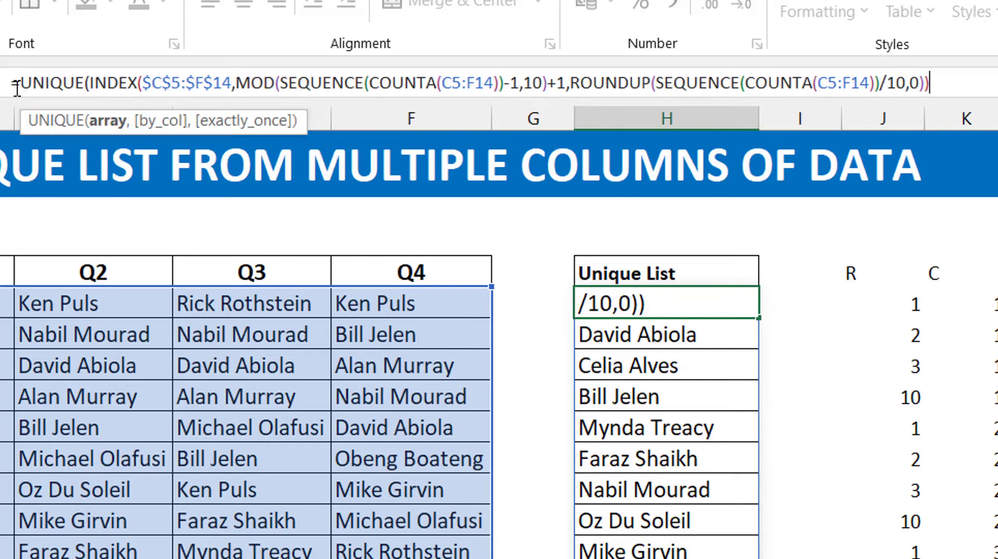
type(")")
key("Return")
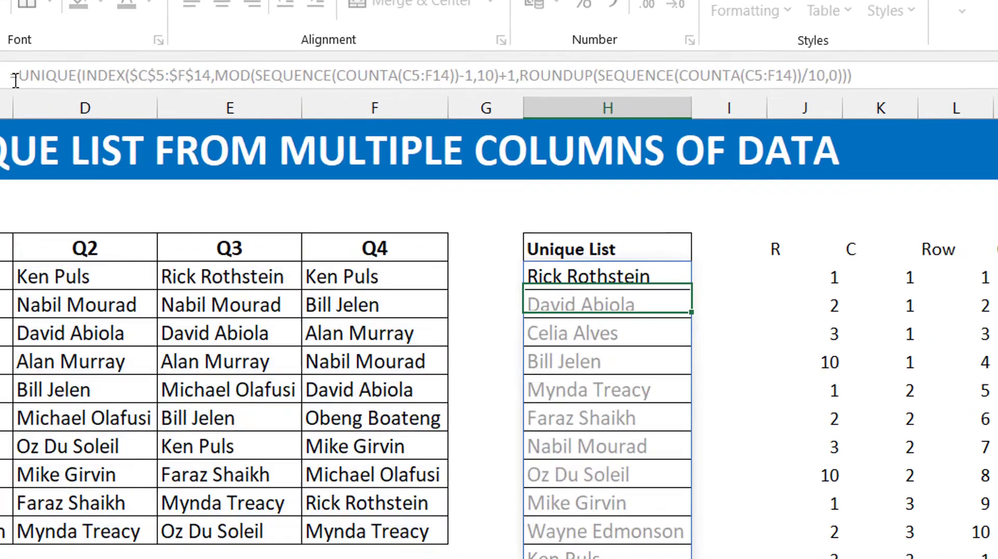
key("Up")
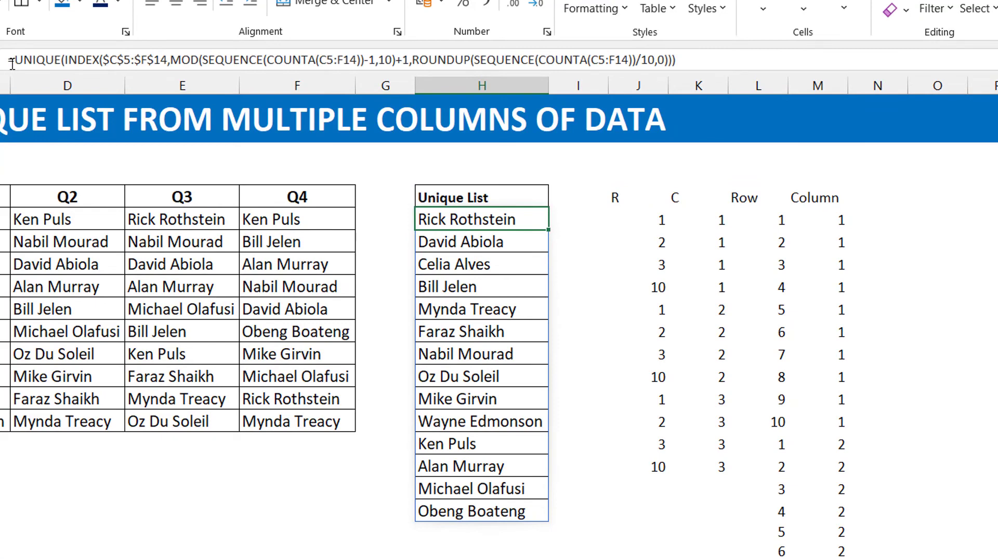